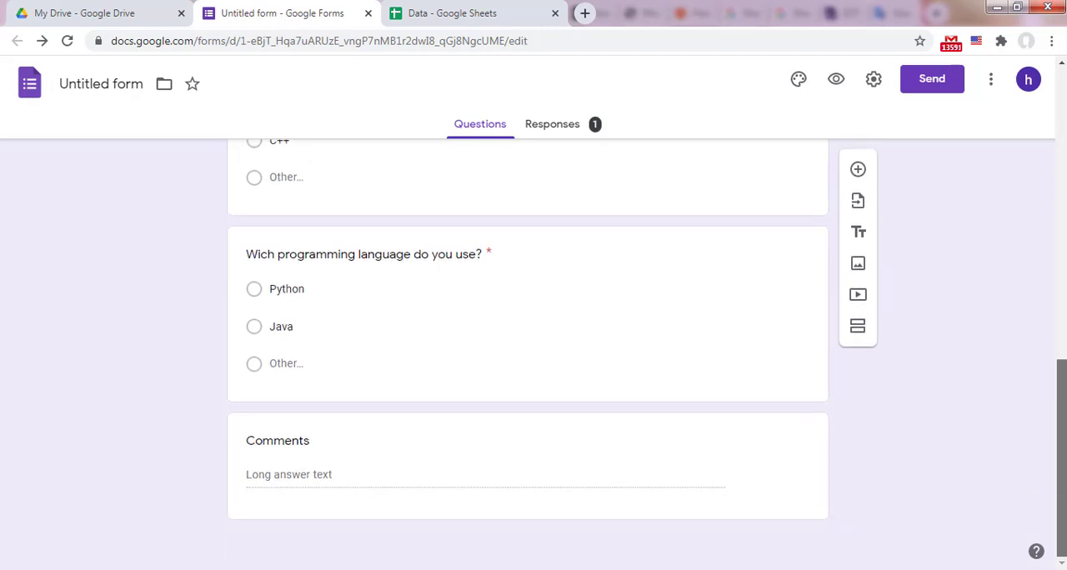
# Step: Add two new untitled sections at the end of the form, below the Comments question
pyautogui.scroll(10, 1061, 286)
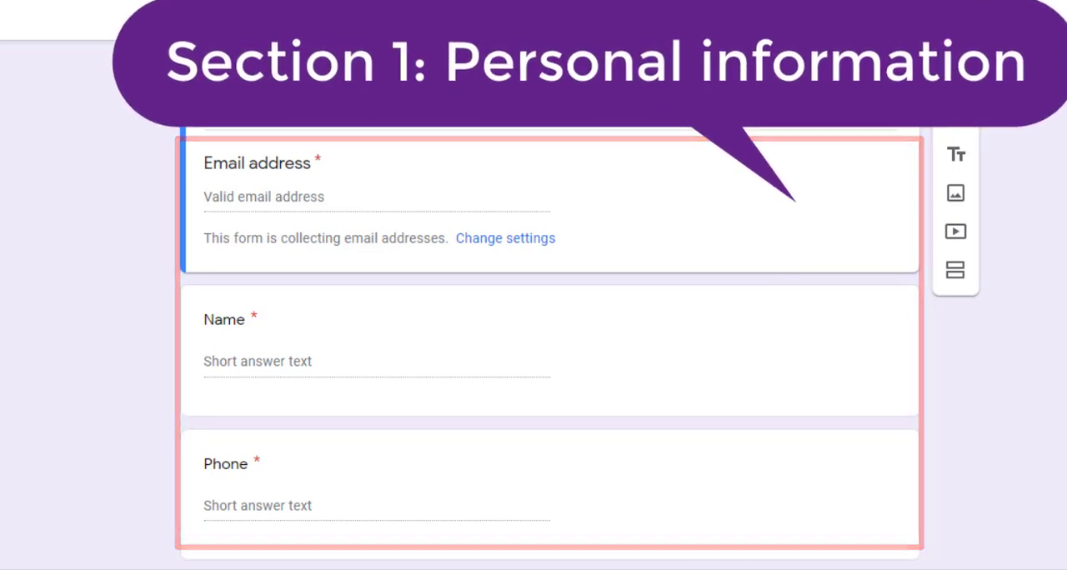
pyautogui.scroll(-4, 550, 333)
pyautogui.scroll(-3, 550, 333)
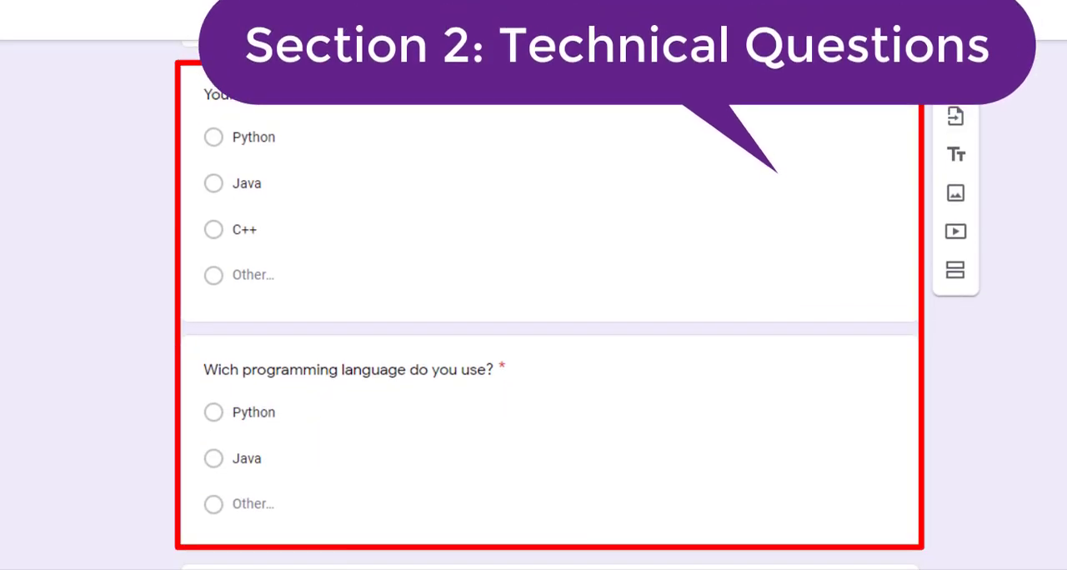
pyautogui.scroll(-3, 550, 333)
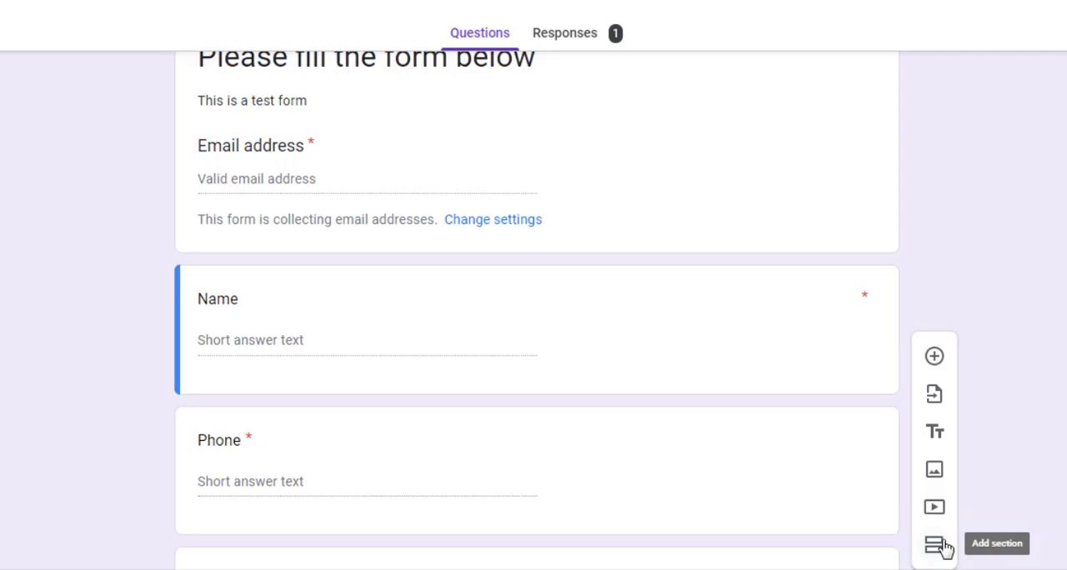
pyautogui.click(935, 545)
pyautogui.scroll(2, 536, 310)
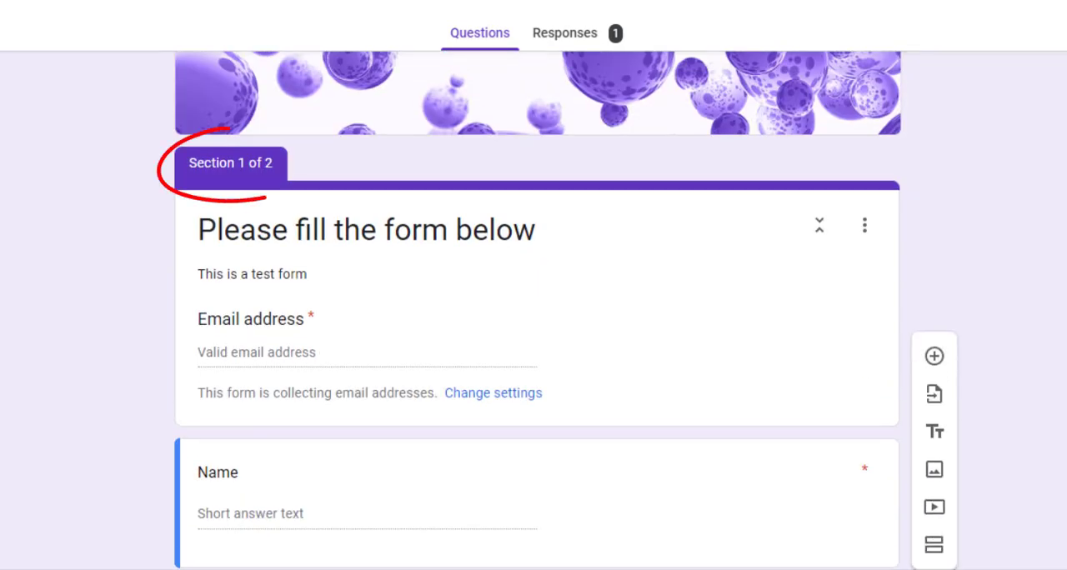
pyautogui.scroll(-8, 537, 311)
pyautogui.scroll(-5, 537, 310)
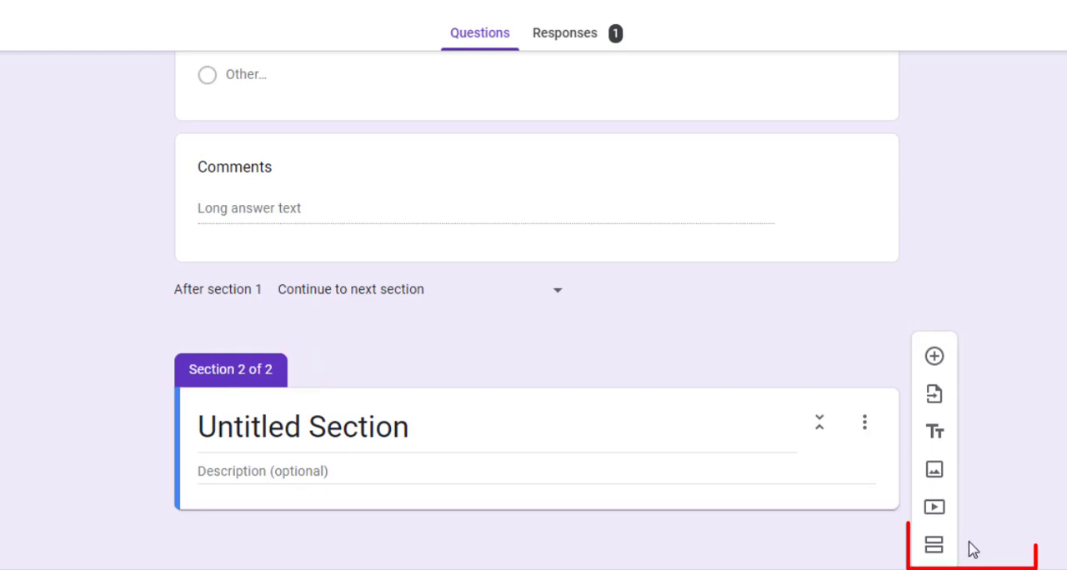
pyautogui.click(936, 544)
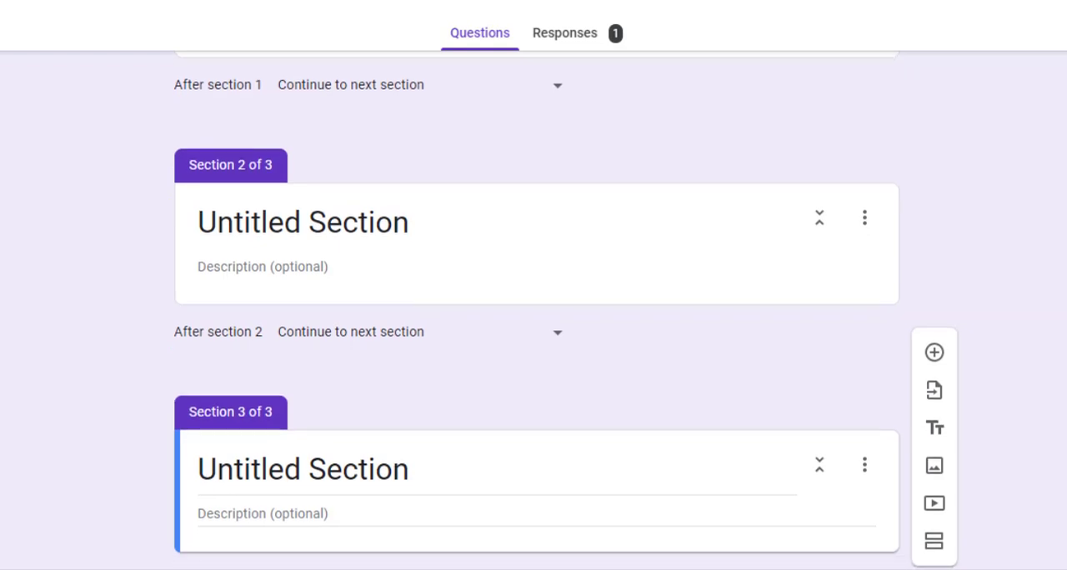
# Step: Title the third section "Notes" and move the Comments question from section 1 into it
pyautogui.click(421, 483)
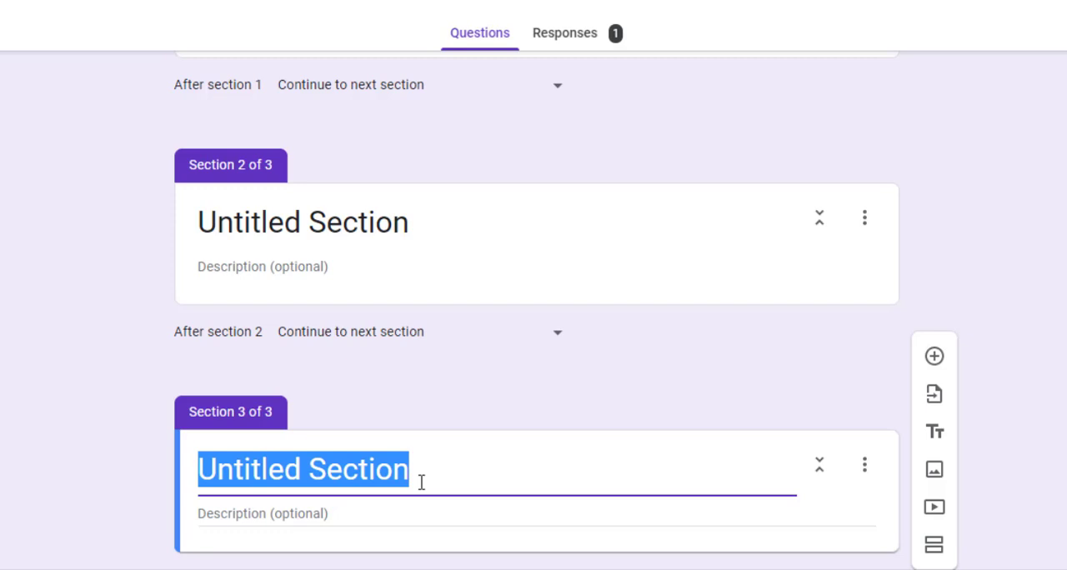
pyautogui.write('Notes')
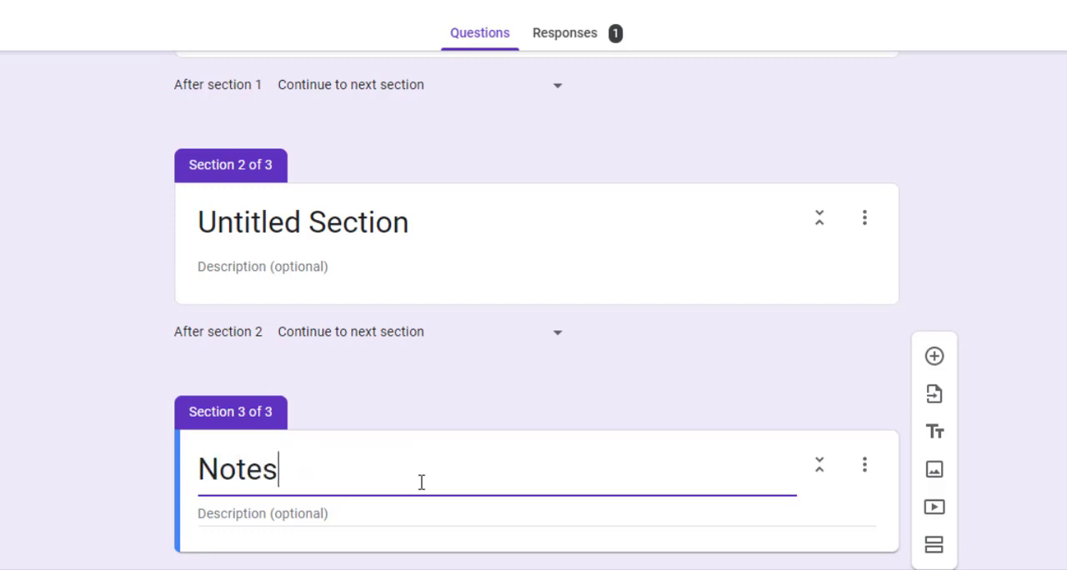
pyautogui.scroll(2, 747, 220)
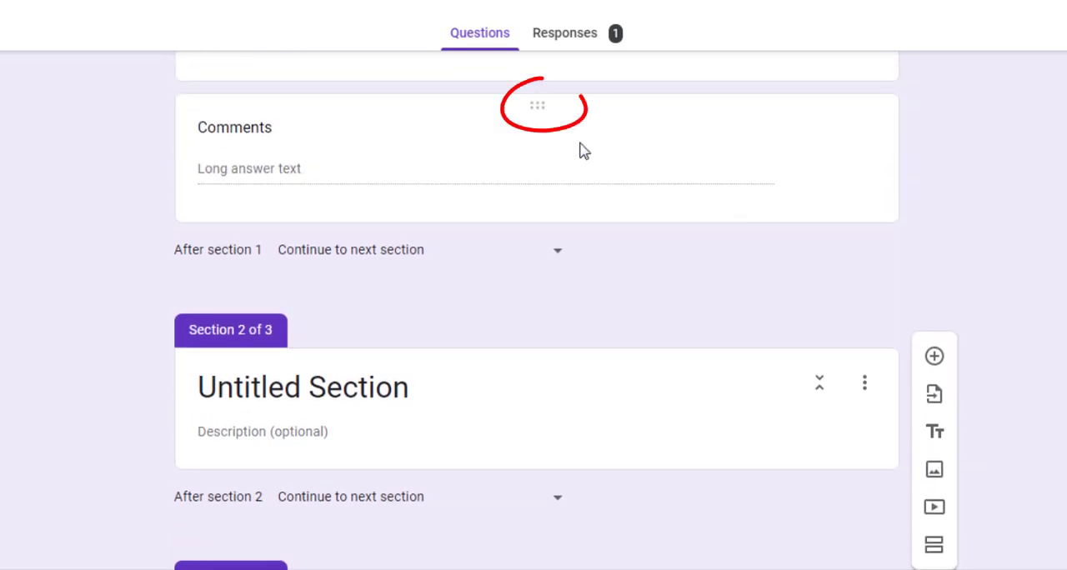
pyautogui.moveTo(547, 105); pyautogui.dragTo(600, 322)
# Step: Title the second section "Technical Questions"
pyautogui.scroll(3, 795, 319)
pyautogui.click(406, 289)
pyautogui.write('Techn')
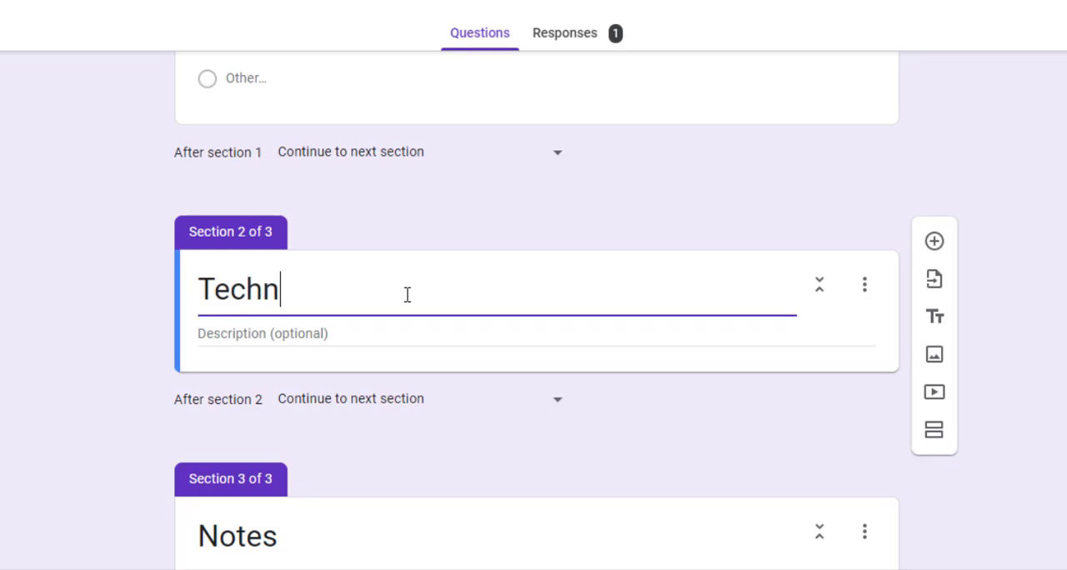
pyautogui.write('ical Questions')
pyautogui.click(748, 204)
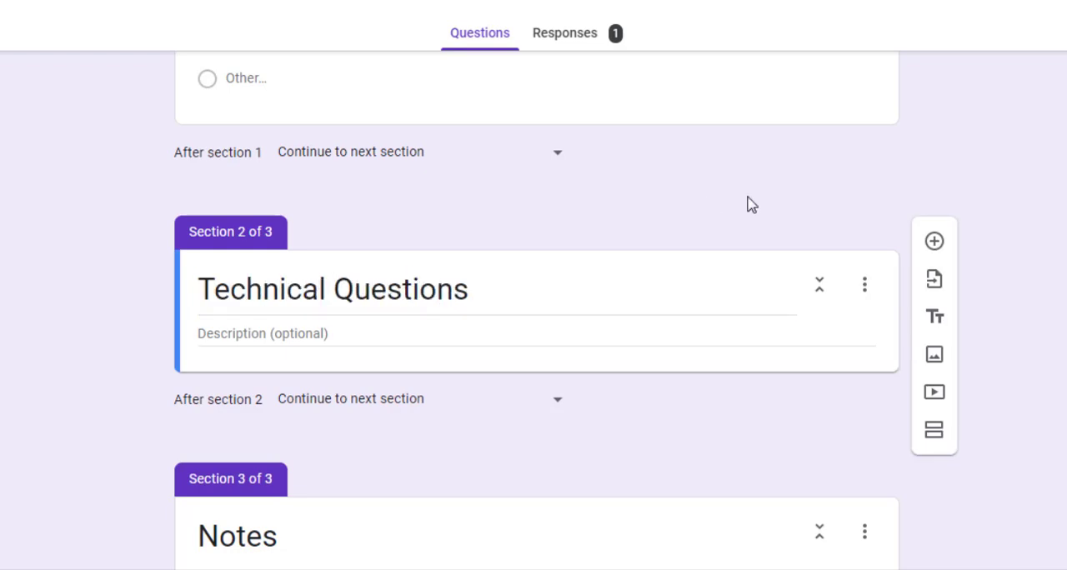
# Step: Move "Wich programming language do you use?" and "Your favorite programming language?" from section 1 into Technical Questions, with the favorite language question first
pyautogui.scroll(3, 583, 147)
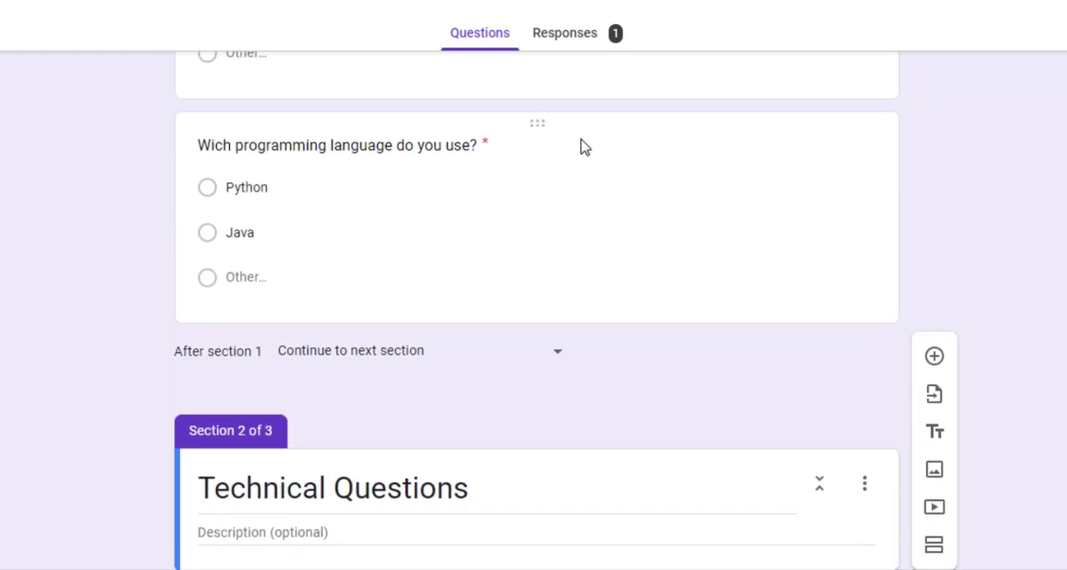
pyautogui.moveTo(537, 123); pyautogui.dragTo(514, 280)
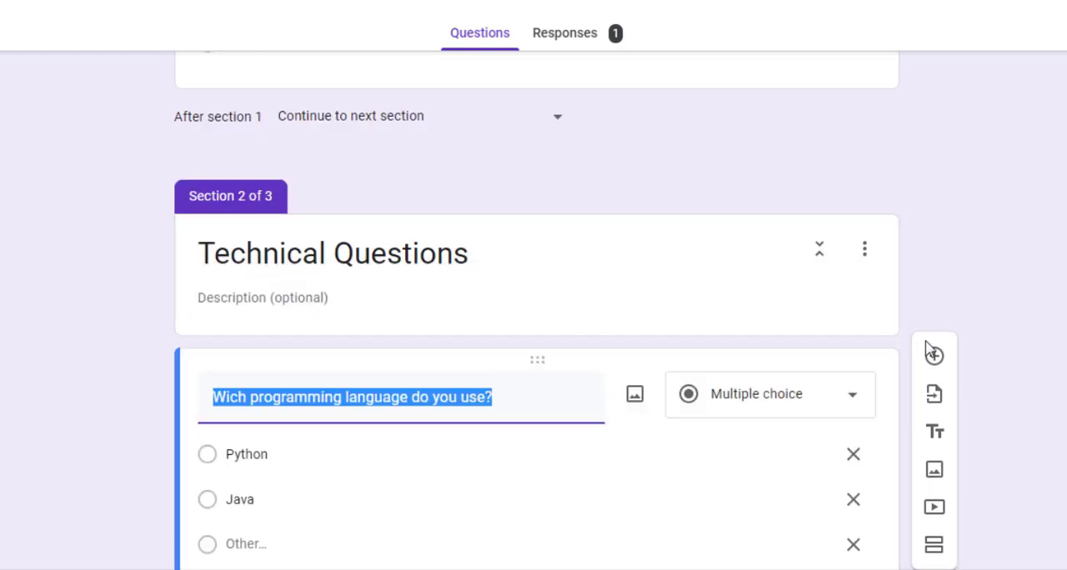
pyautogui.scroll(3, 543, 108)
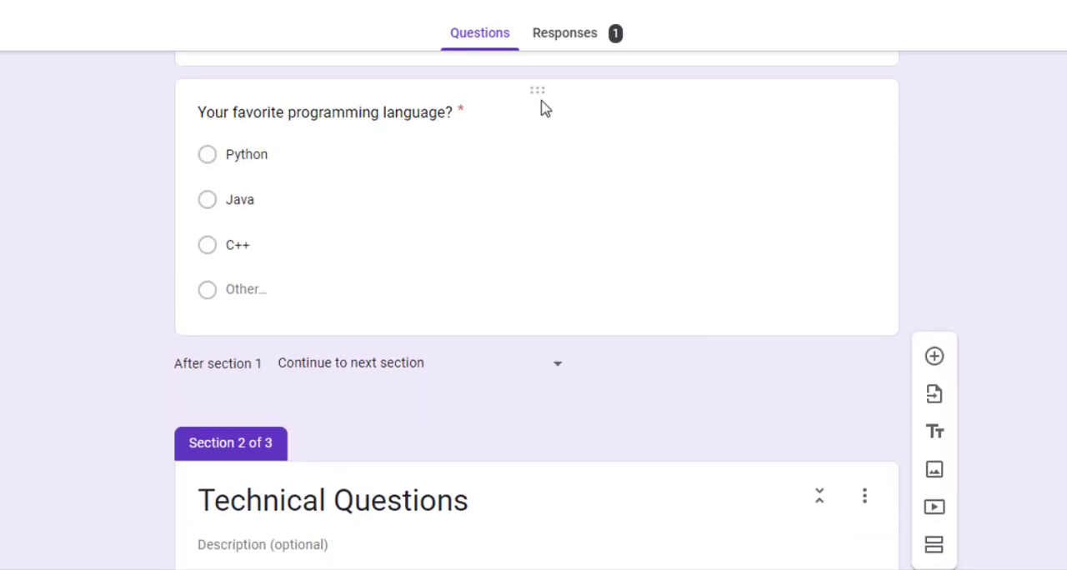
pyautogui.moveTo(534, 200); pyautogui.dragTo(536, 230)
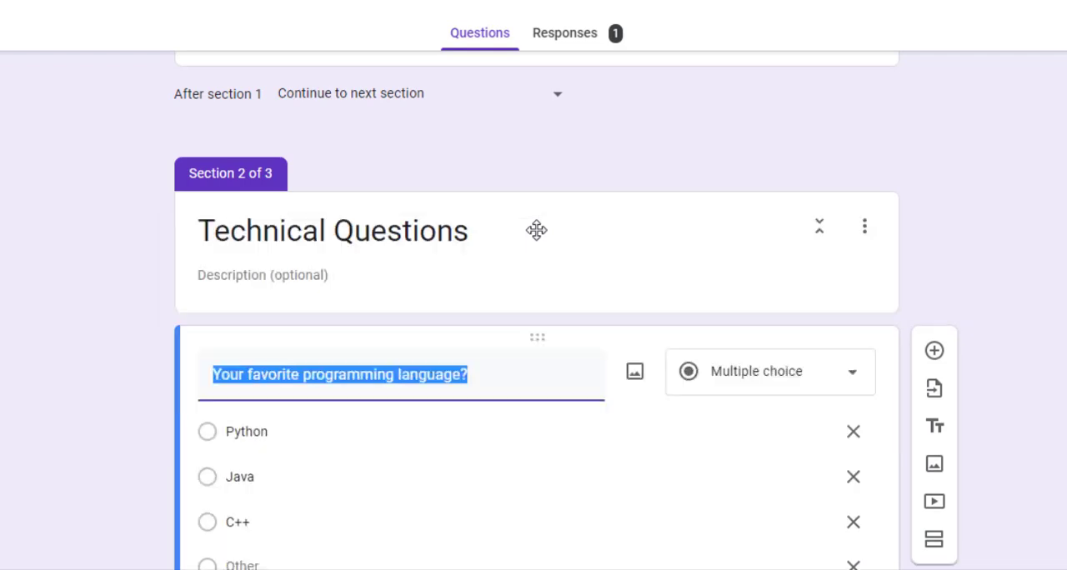
# Step: Check the order of the questions in the three sections and open the form preview
pyautogui.scroll(6, 536, 308)
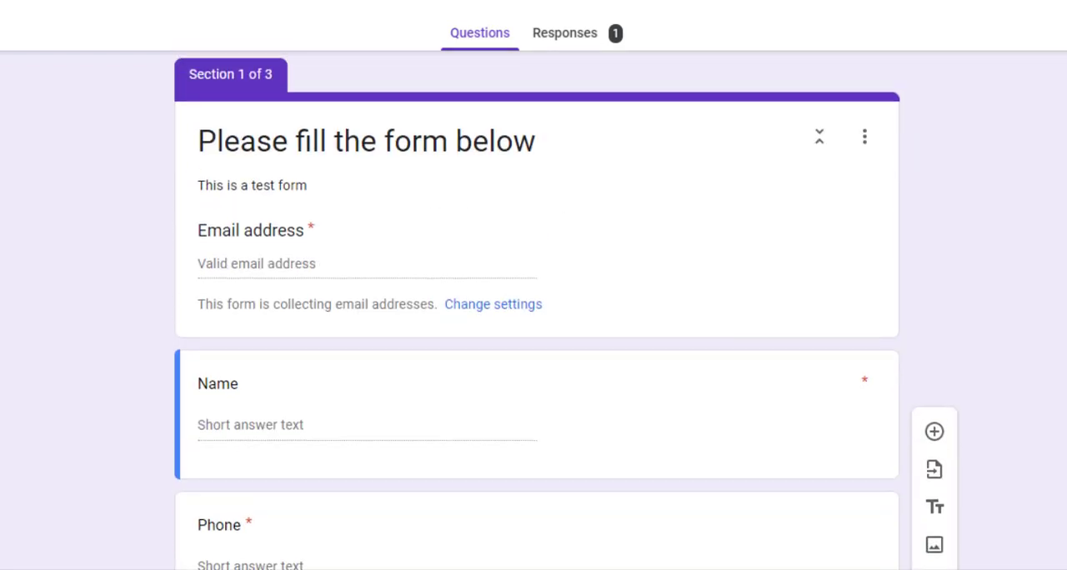
pyautogui.scroll(-9, 537, 308)
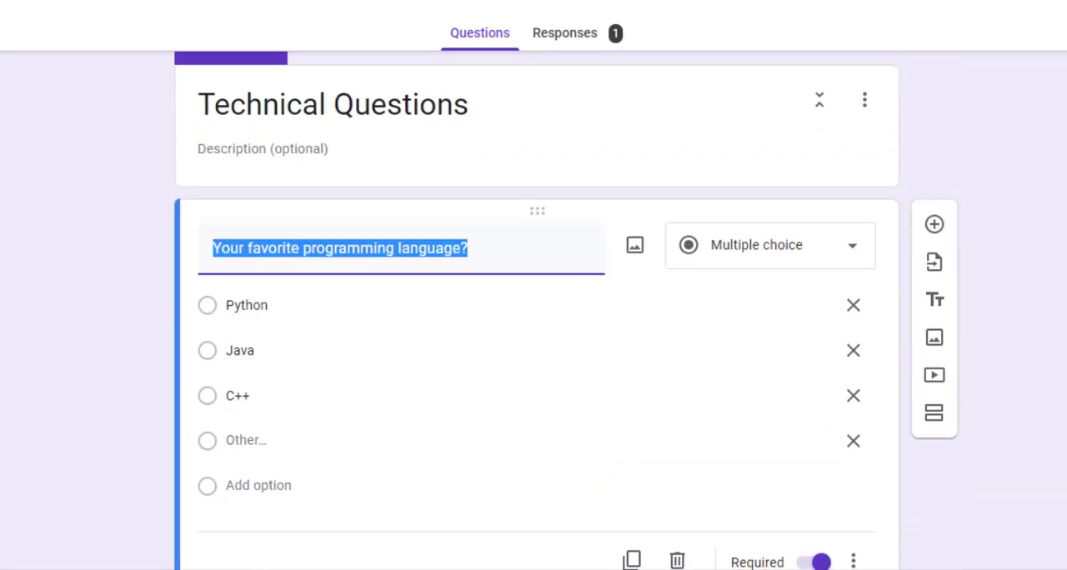
pyautogui.scroll(-8, 537, 308)
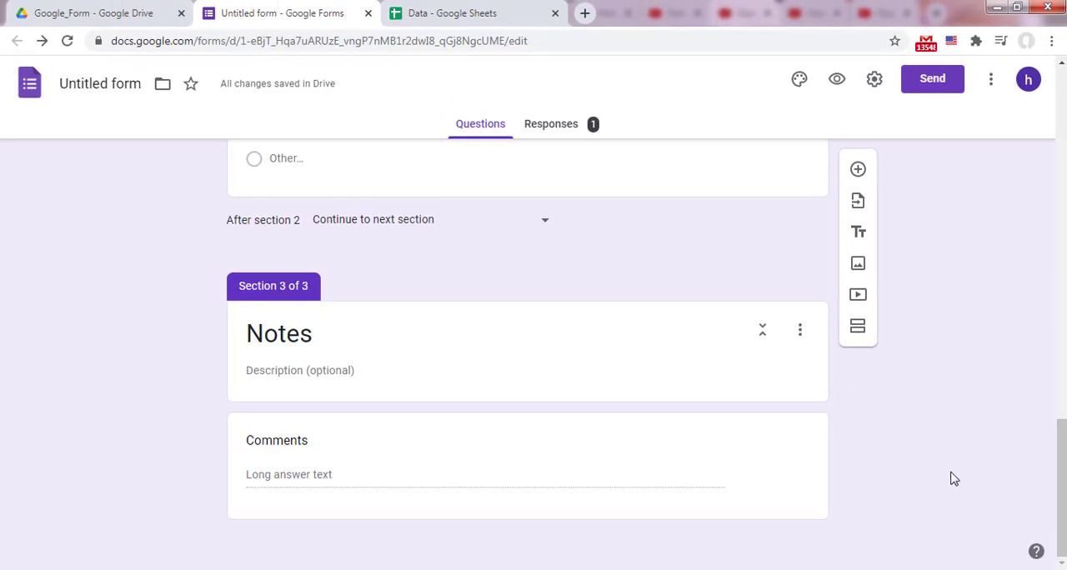
pyautogui.click(837, 80)
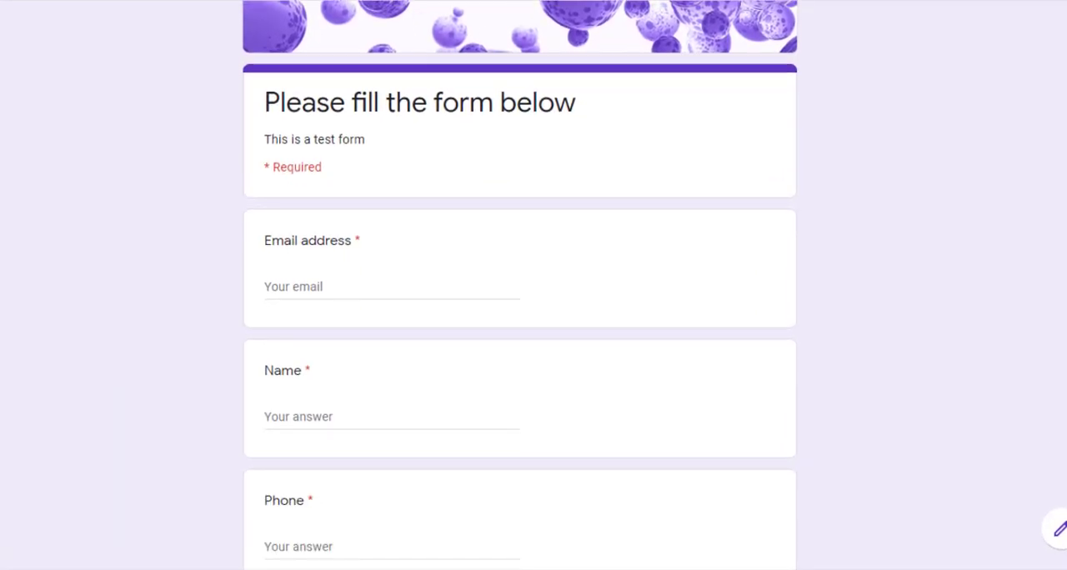
# Step: Fill in the respondent's email address, name and phone number in the first section and continue to the technical questions
pyautogui.scroll(-2, 360, 334)
pyautogui.click(300, 454)
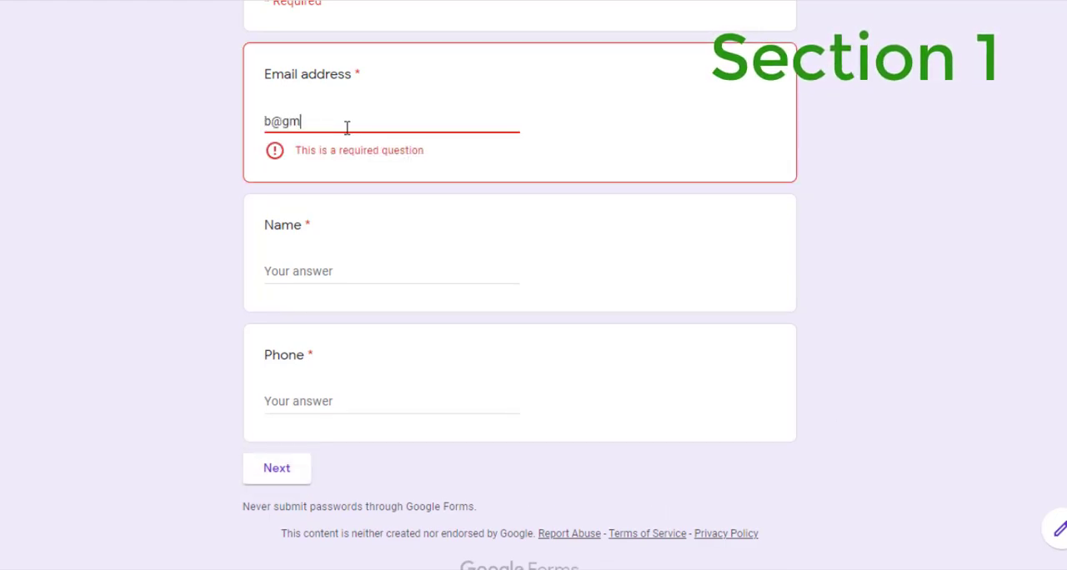
pyautogui.click(330, 248)
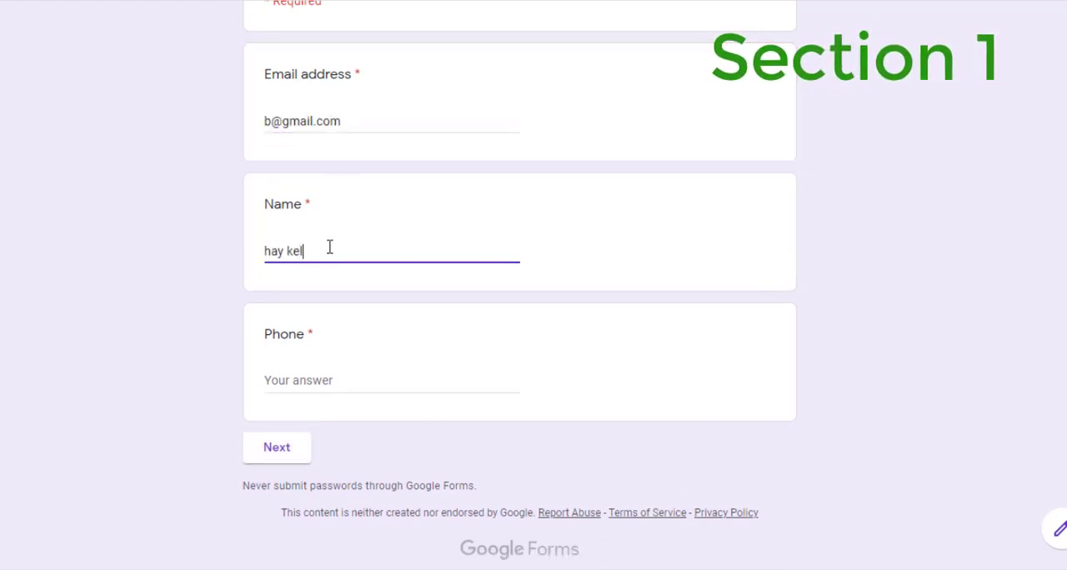
pyautogui.click(296, 376)
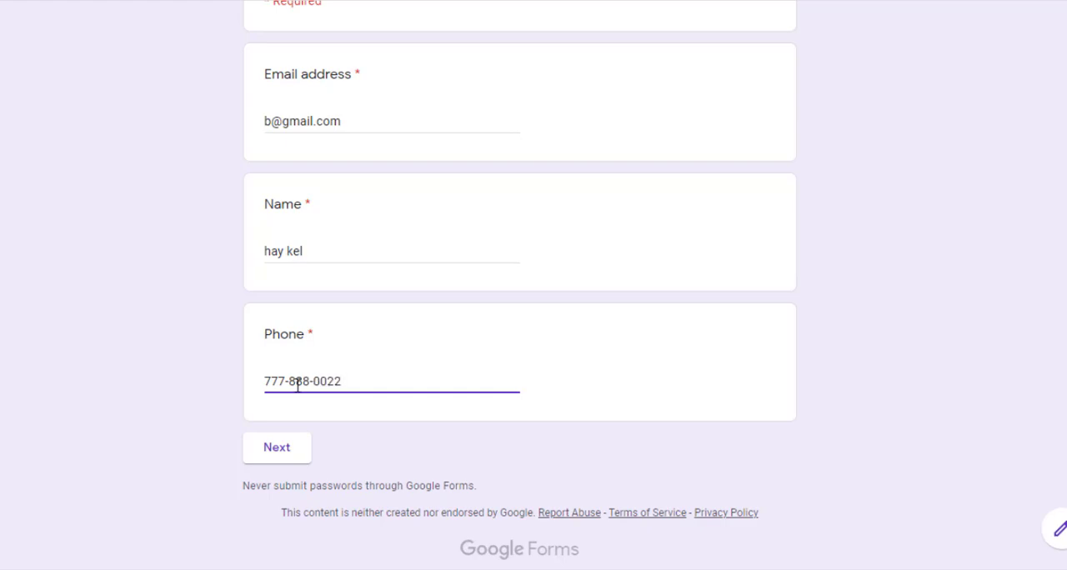
pyautogui.click(296, 454)
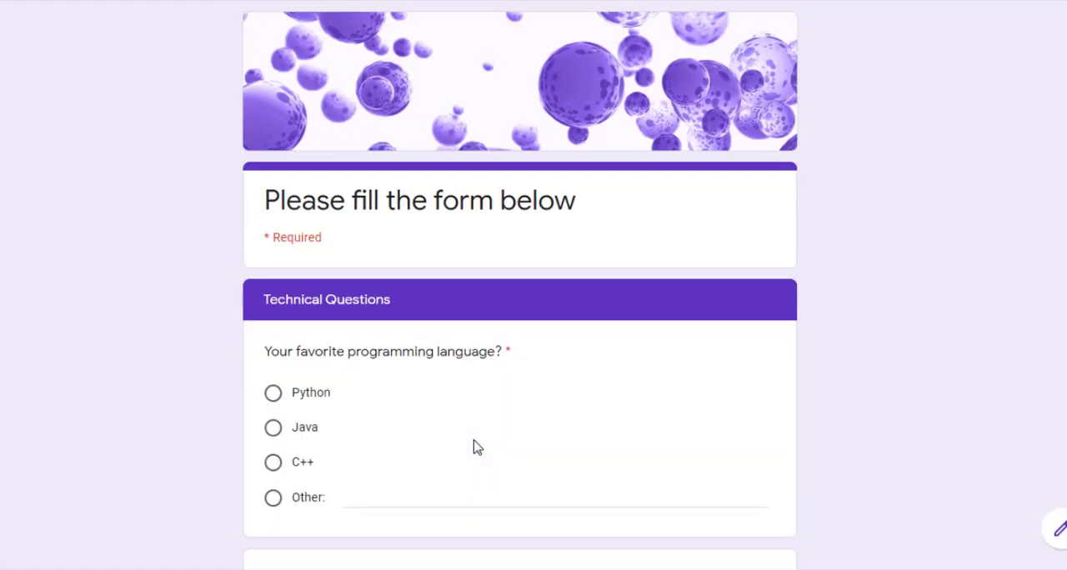
# Step: Answer Python as the favorite programming language and enter "php" as the Other answer for the language in use
pyautogui.scroll(-3, 472, 446)
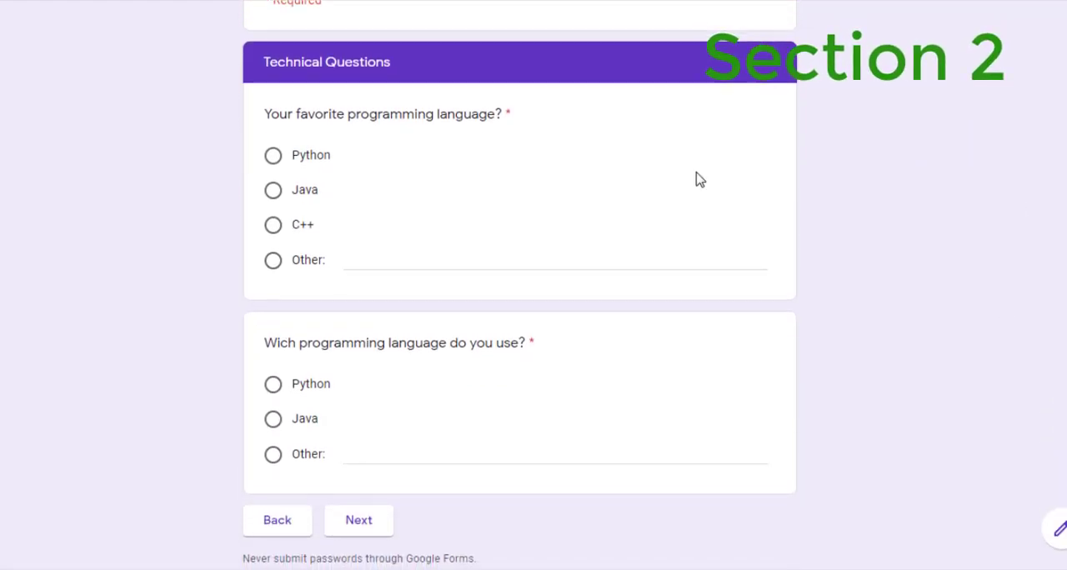
pyautogui.click(313, 163)
pyautogui.click(278, 450)
pyautogui.write('php')
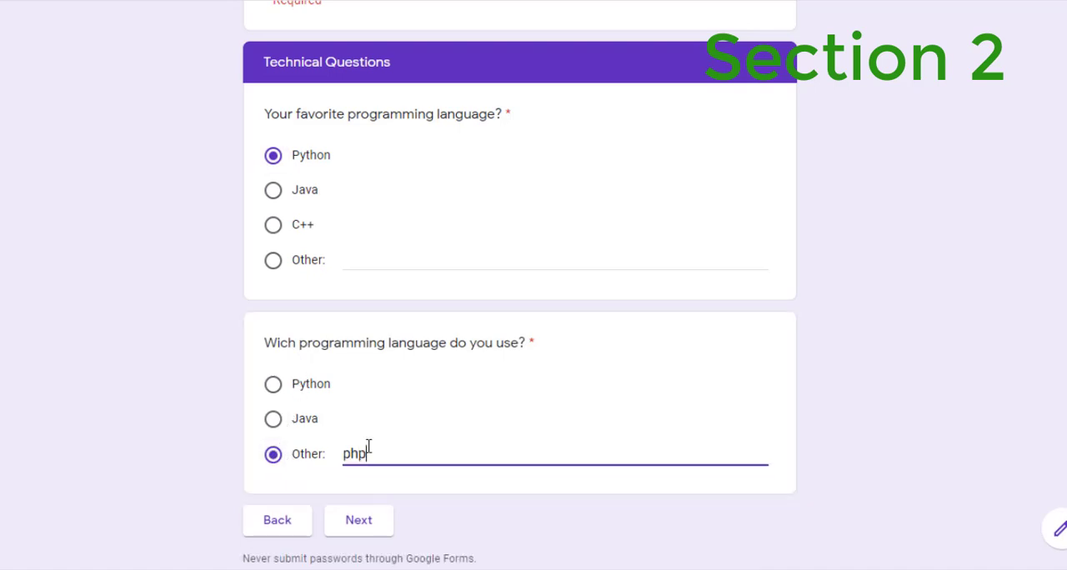
# Step: Submit the response with the Comments answer left blank and return to the form editor
pyautogui.click(377, 525)
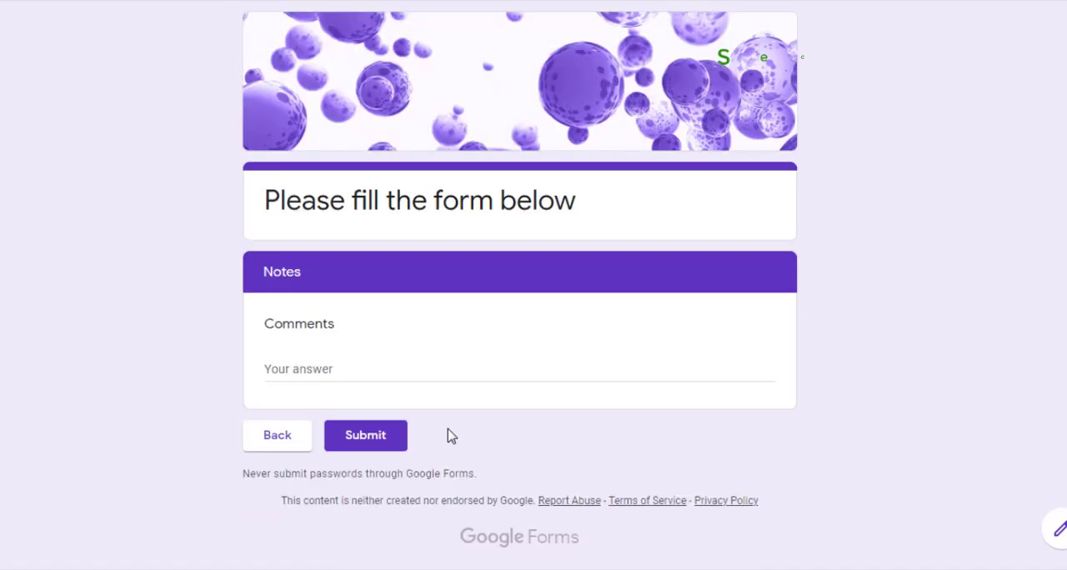
pyautogui.click(382, 440)
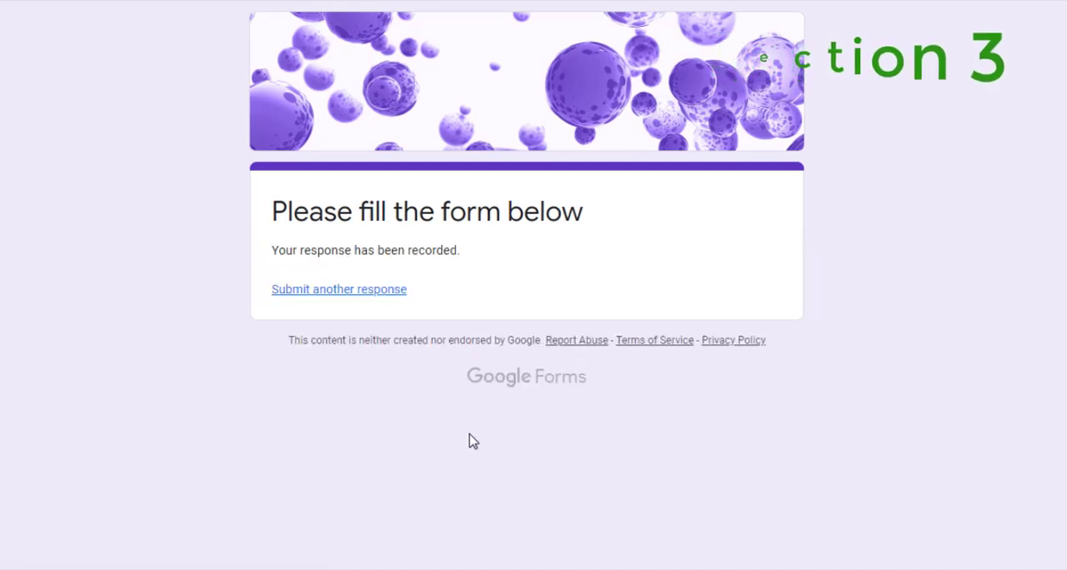
pyautogui.click(649, 8)
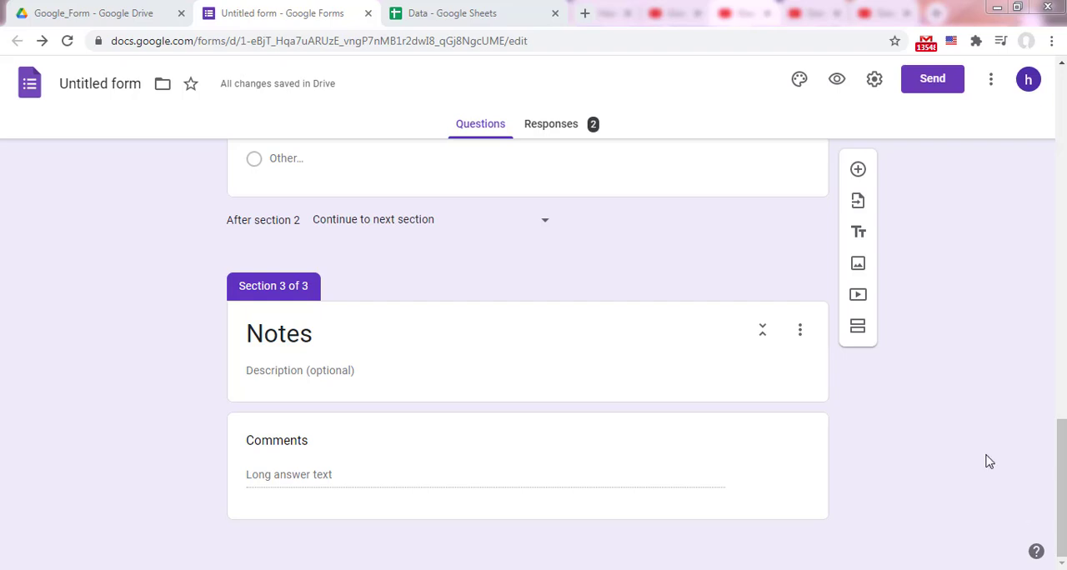
# Step: Add a section after the favorite language question and move "Wich programming language do you use?" back into Technical Questions
pyautogui.click(858, 329)
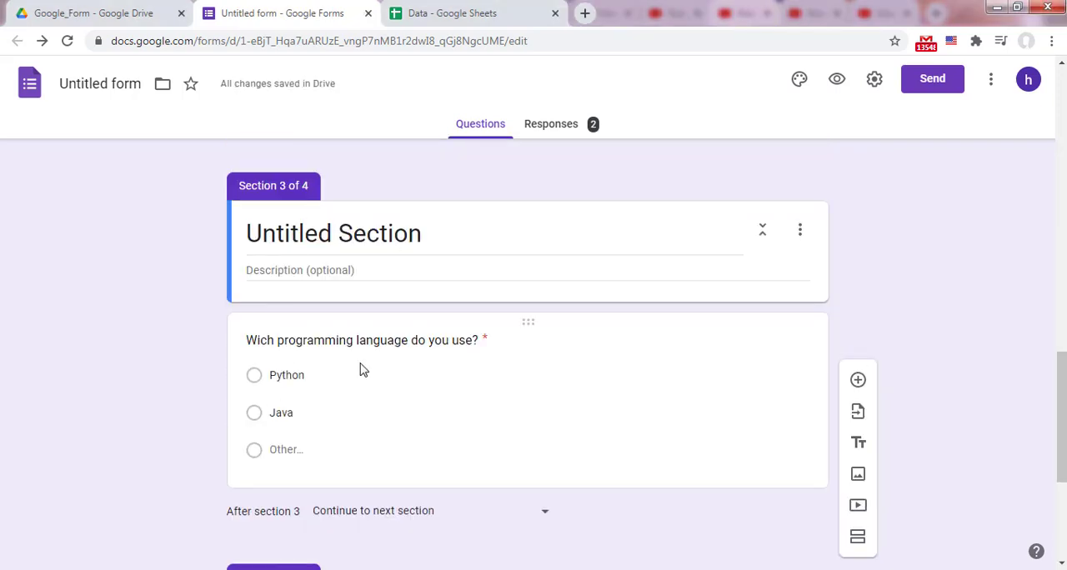
pyautogui.moveTo(528, 323); pyautogui.dragTo(564, 274)
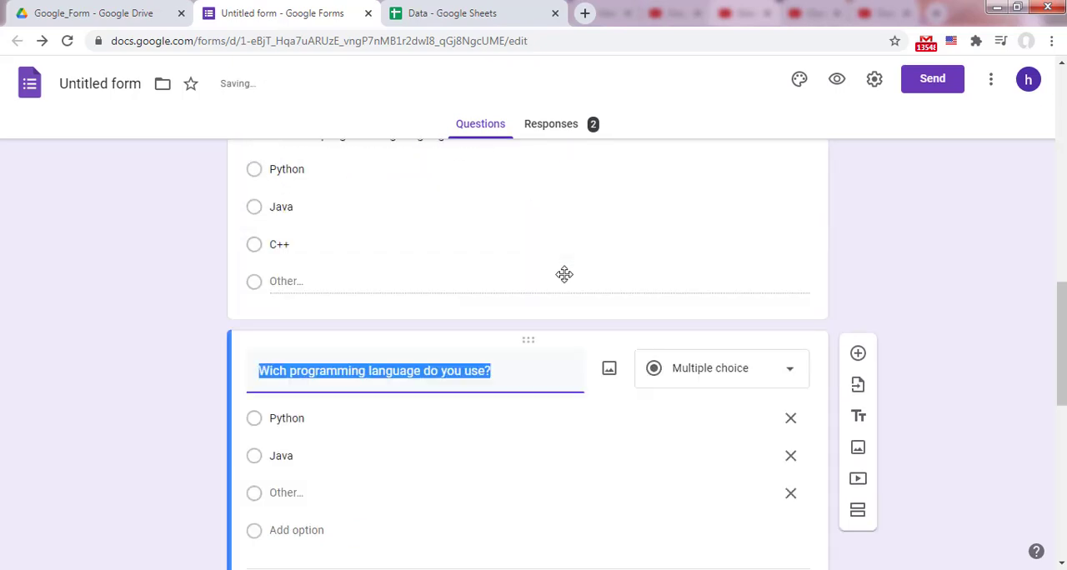
# Step: Title the new empty section before Notes "Overview"
pyautogui.scroll(-5, 500, 333)
pyautogui.click(353, 317)
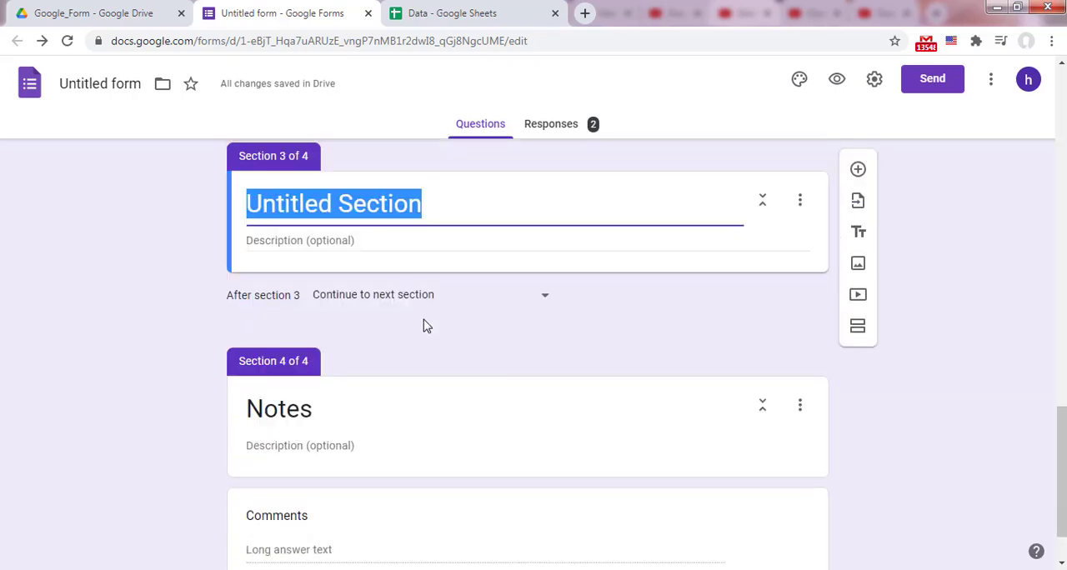
pyautogui.write('Overview')
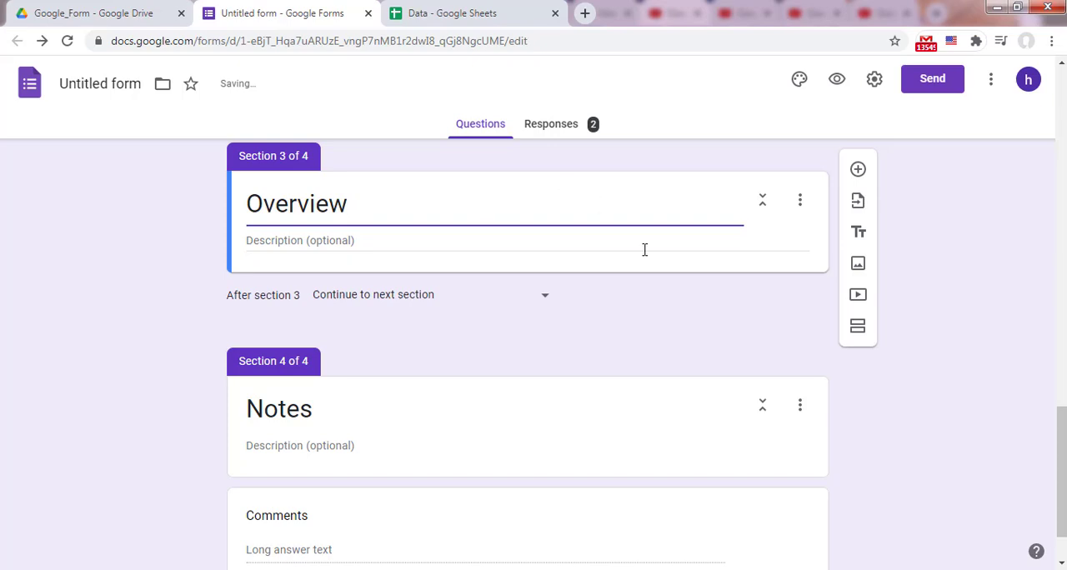
pyautogui.click(655, 240)
# Step: Add a multiple choice question to the Overview section with the text "Do you use programming languages?"
pyautogui.click(856, 176)
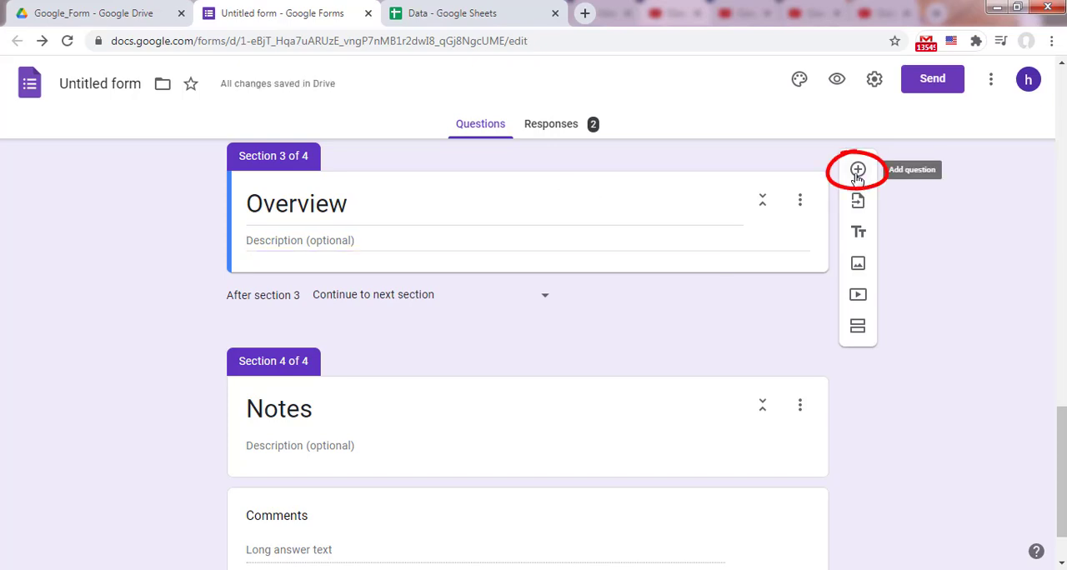
pyautogui.write('Do you')
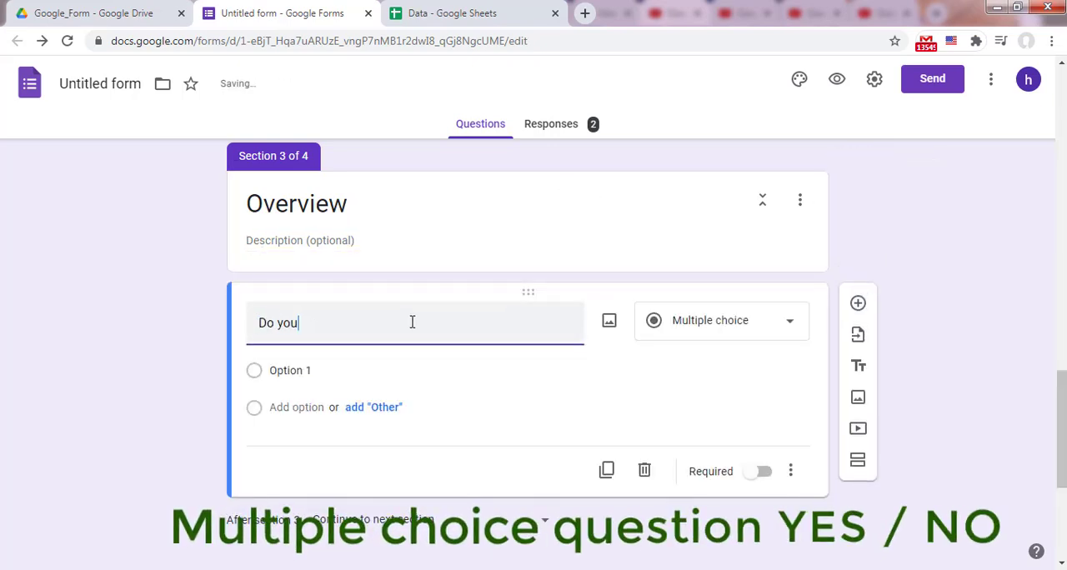
pyautogui.write(' use programming languages?')
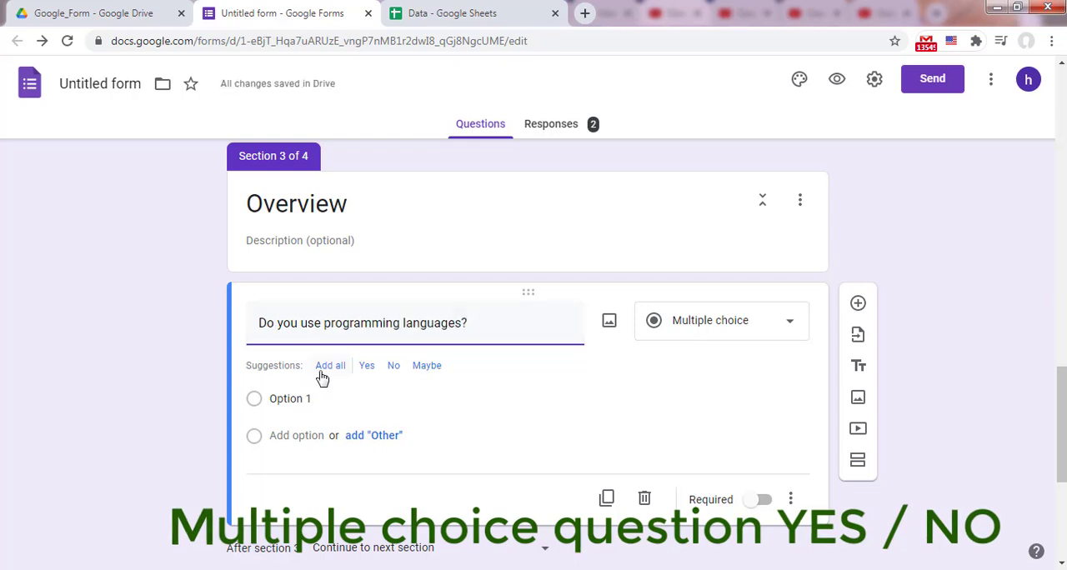
# Step: Give the "Do you use programming languages?" question the suggested answers Yes and No, leaving out Maybe
pyautogui.click(328, 367)
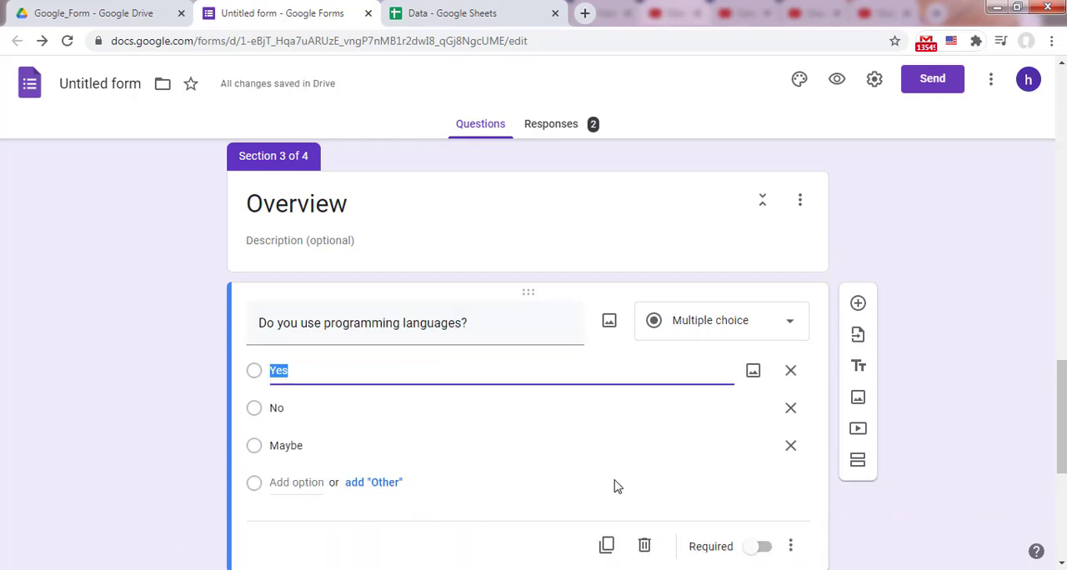
pyautogui.click(790, 445)
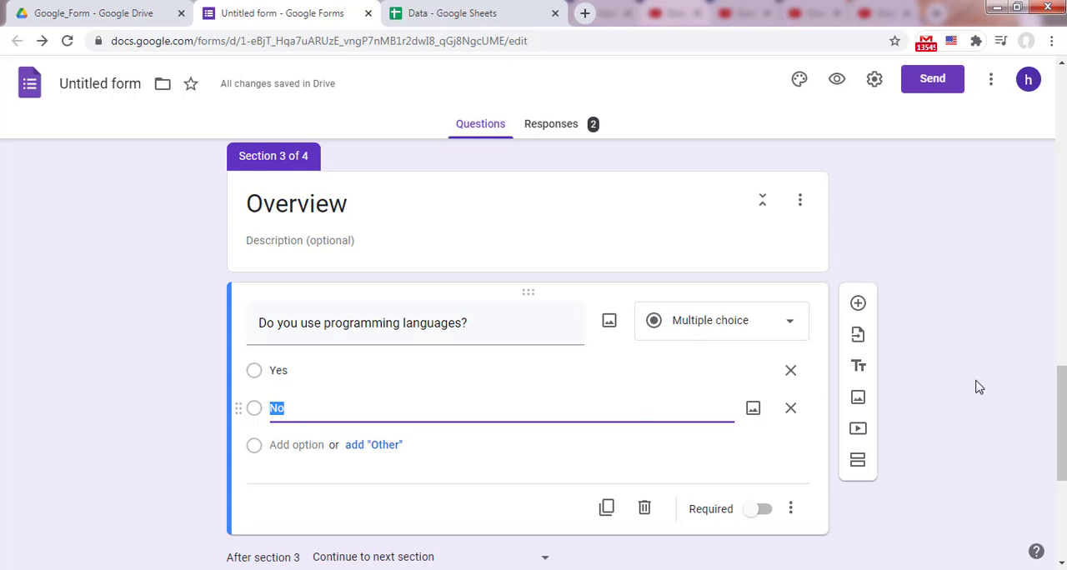
# Step: Move the Overview section above Technical Questions and save the new section order
pyautogui.scroll(1, 884, 316)
pyautogui.click(800, 244)
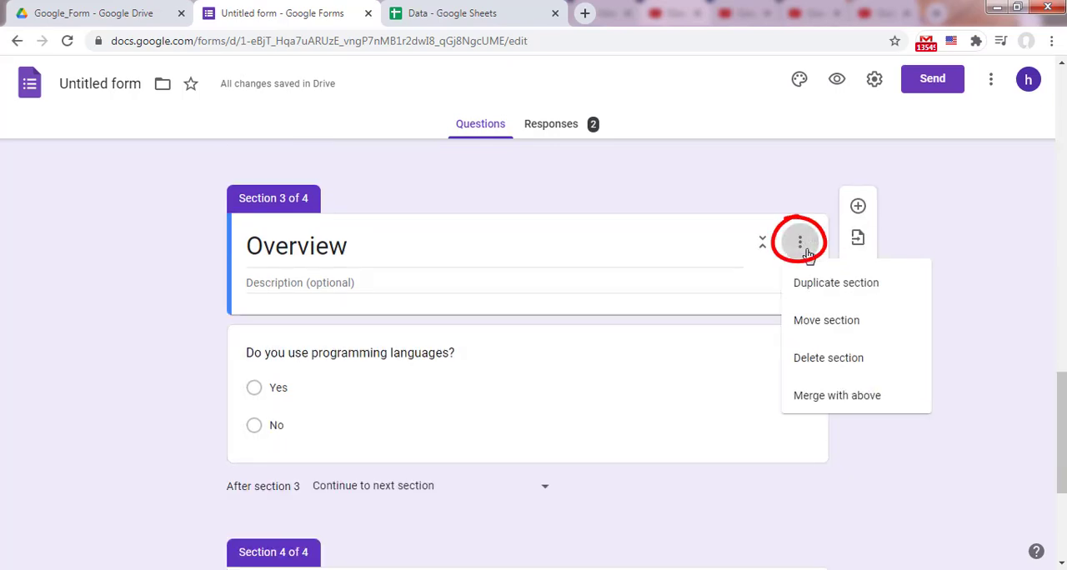
pyautogui.click(826, 324)
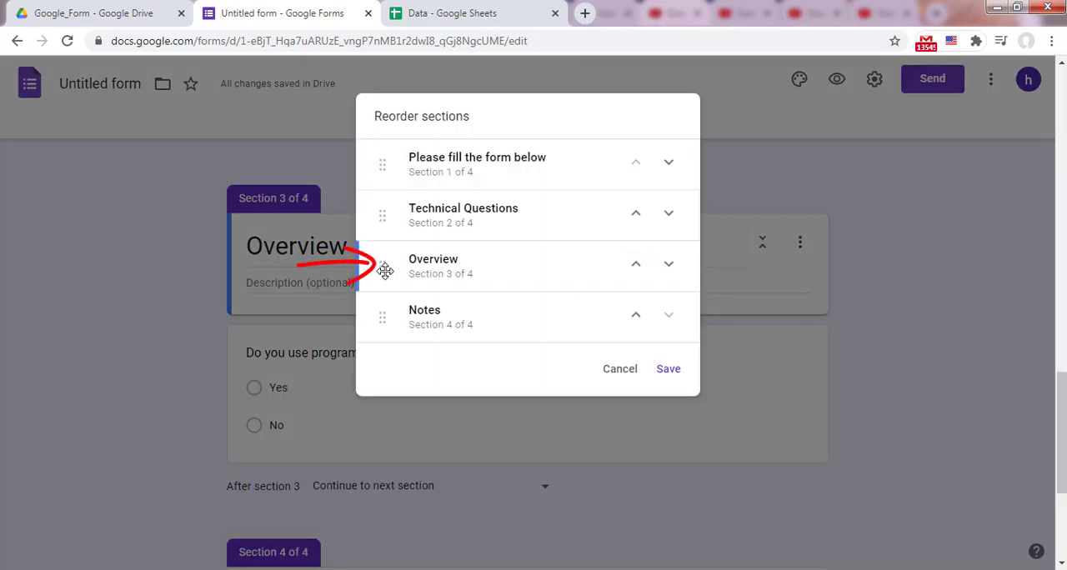
pyautogui.moveTo(385, 263); pyautogui.dragTo(384, 205)
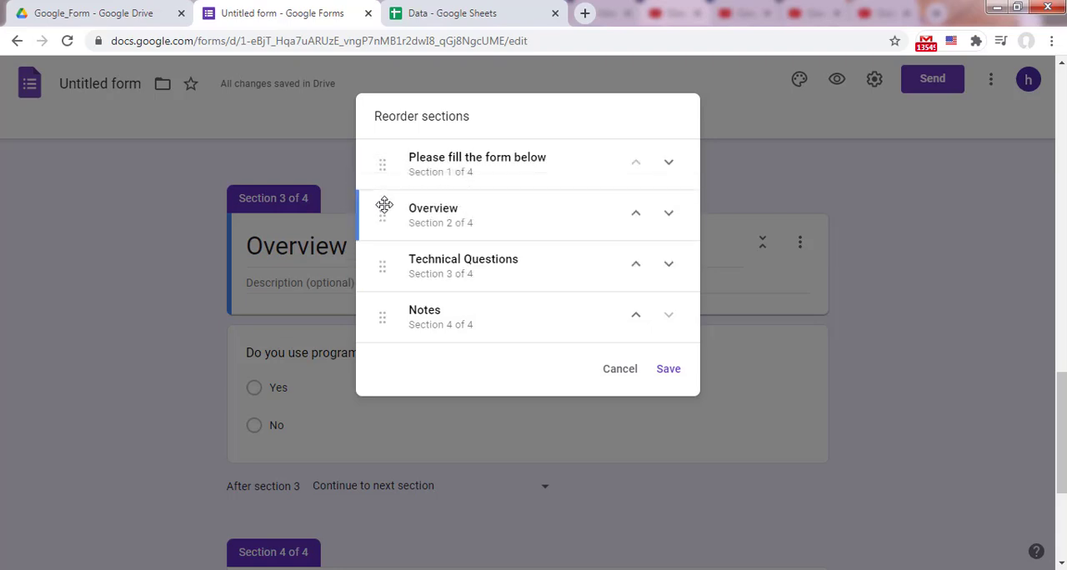
pyautogui.click(668, 369)
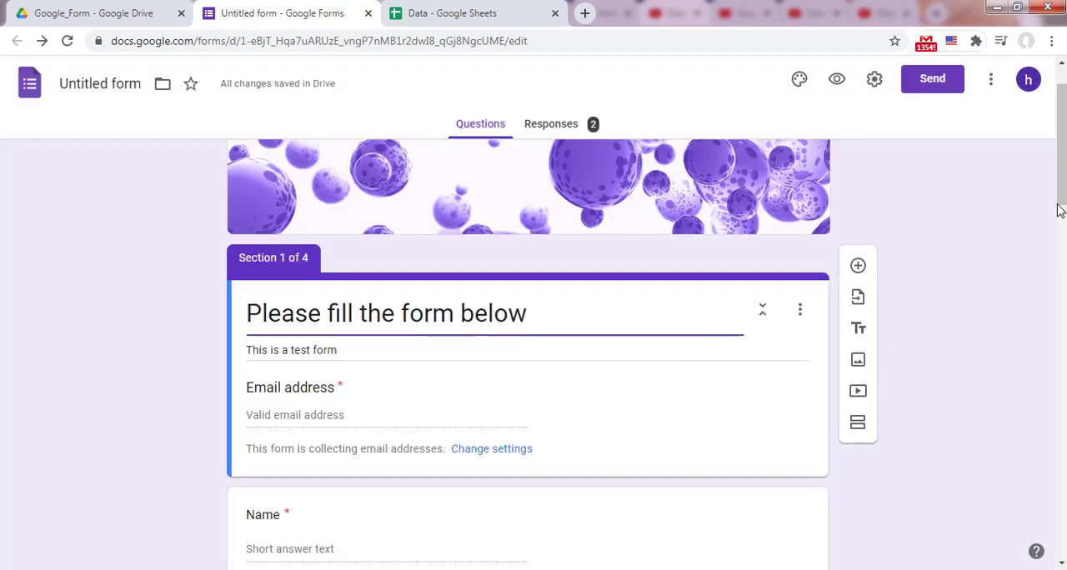
# Step: Enable "Go to section based on answer" for "Do you use programming languages?" and route Yes to section 3 (Technical Questions)
pyautogui.scroll(-6, 1061, 223)
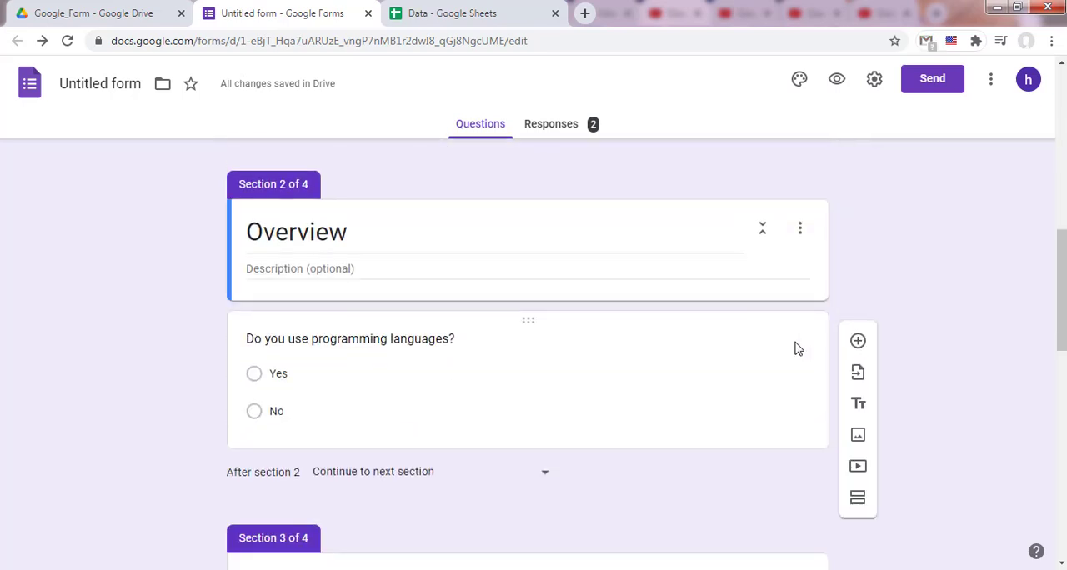
pyautogui.click(795, 347)
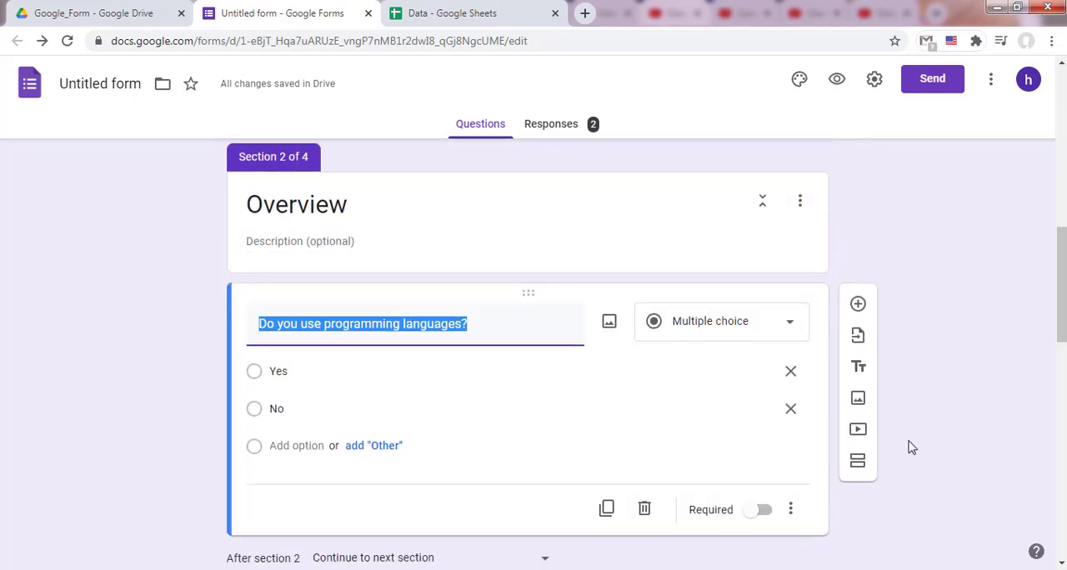
pyautogui.click(793, 512)
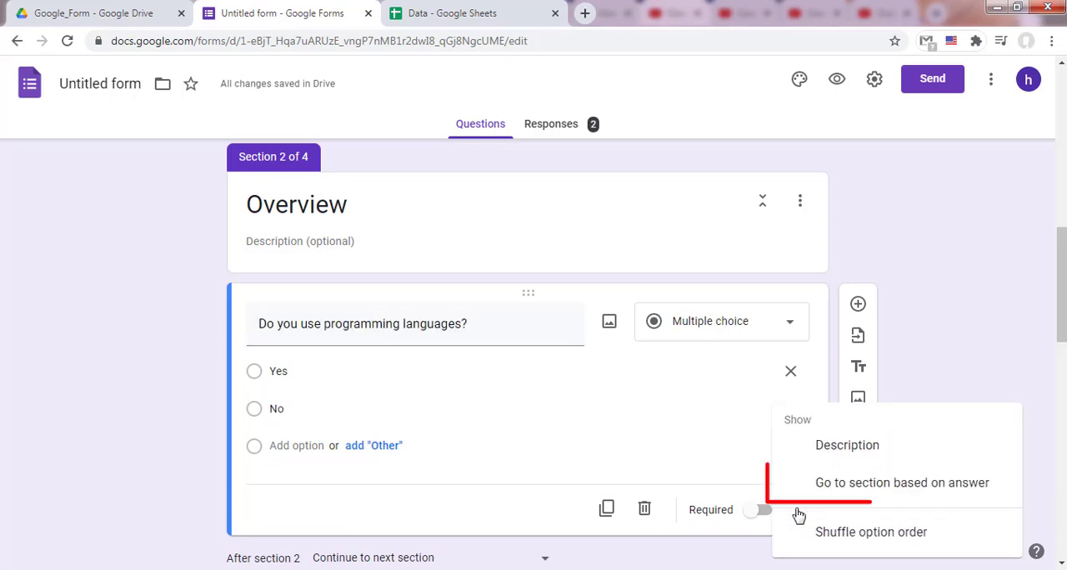
pyautogui.click(867, 492)
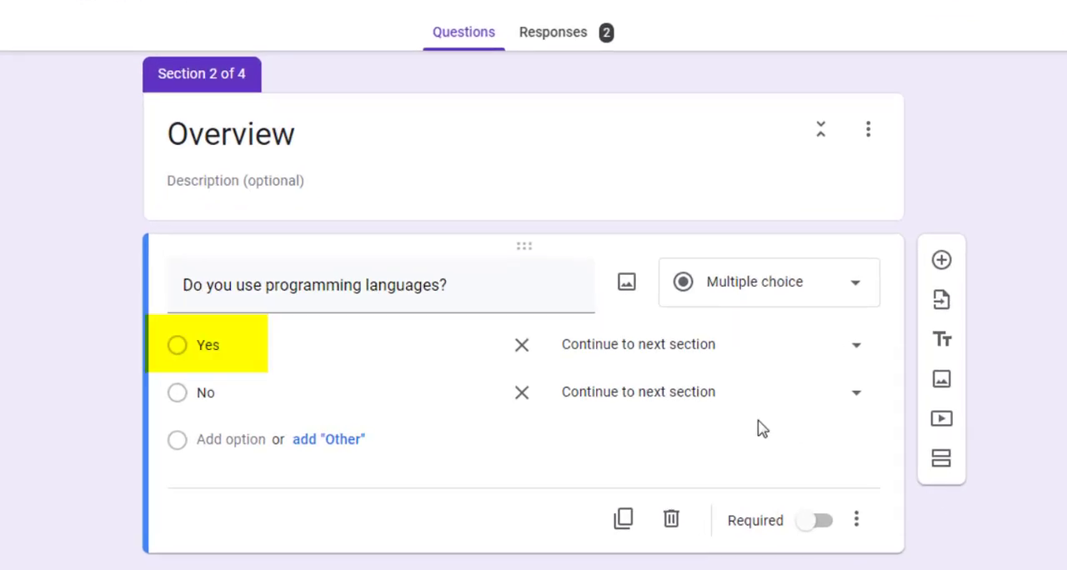
pyautogui.click(858, 346)
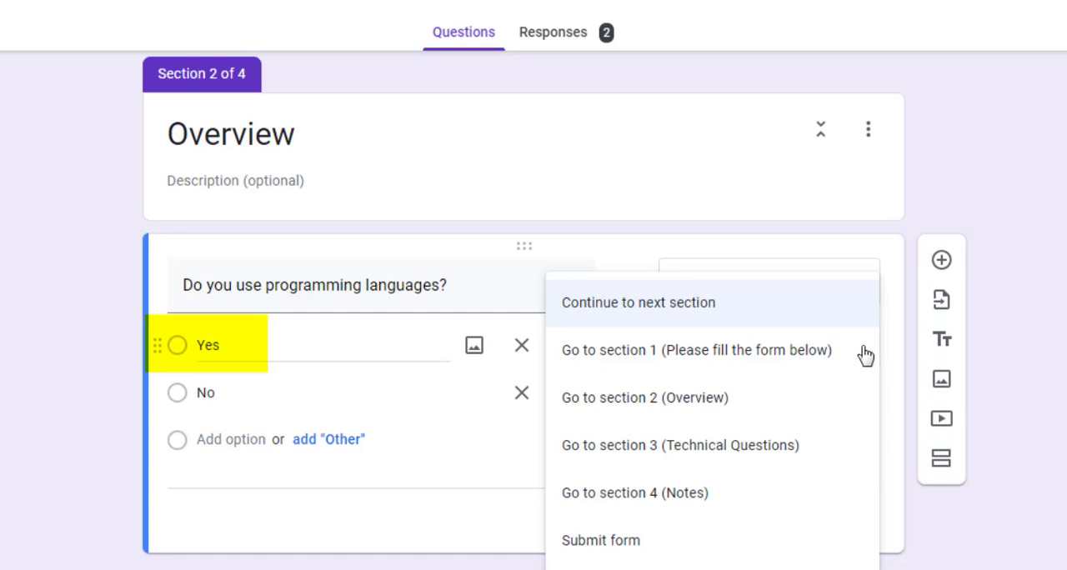
pyautogui.click(767, 455)
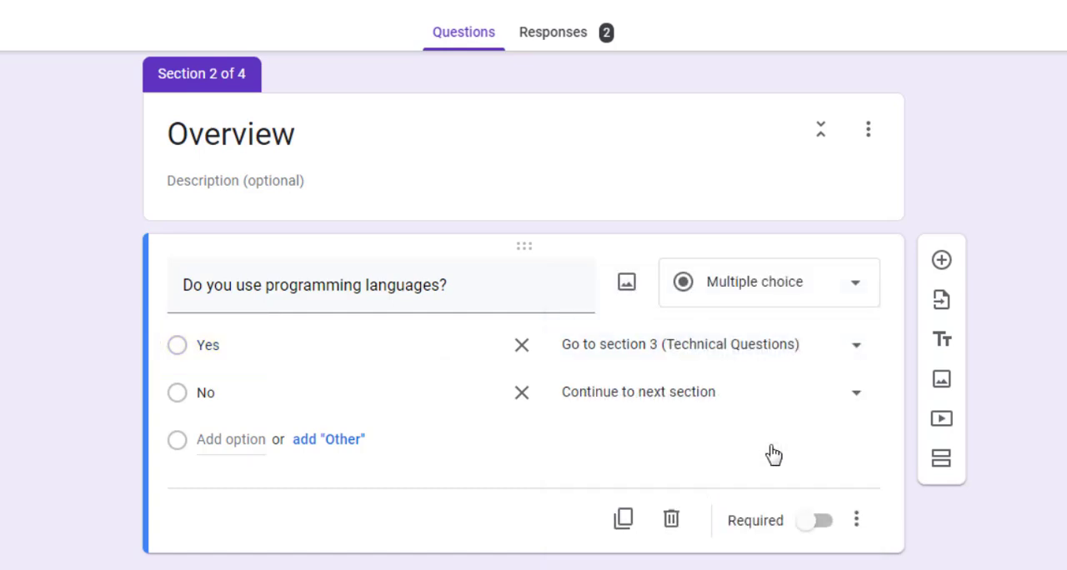
# Step: Route the No answer to section 4 (Notes) and make the programming languages question required
pyautogui.click(858, 392)
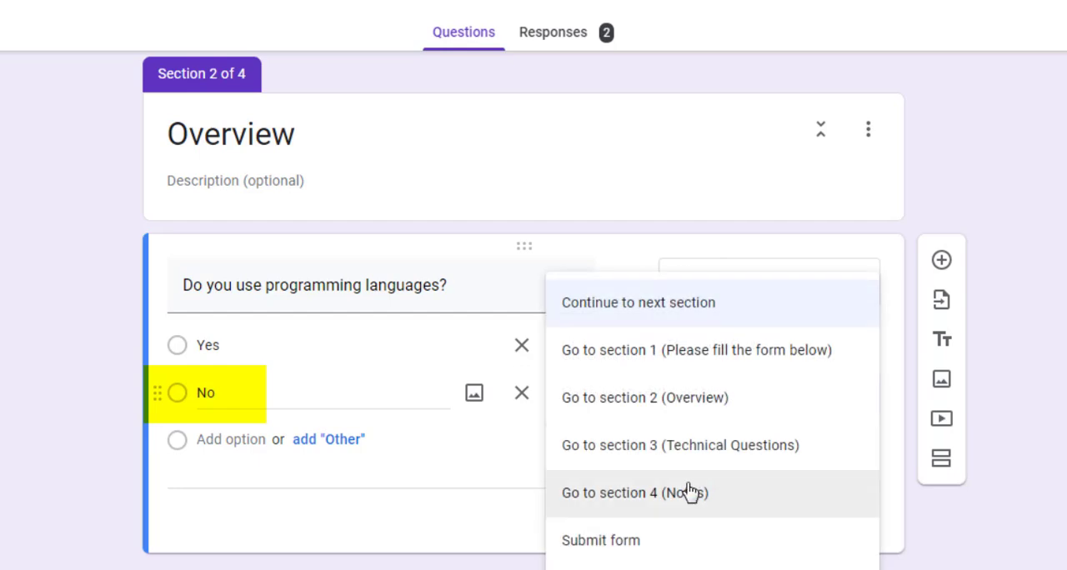
pyautogui.click(685, 494)
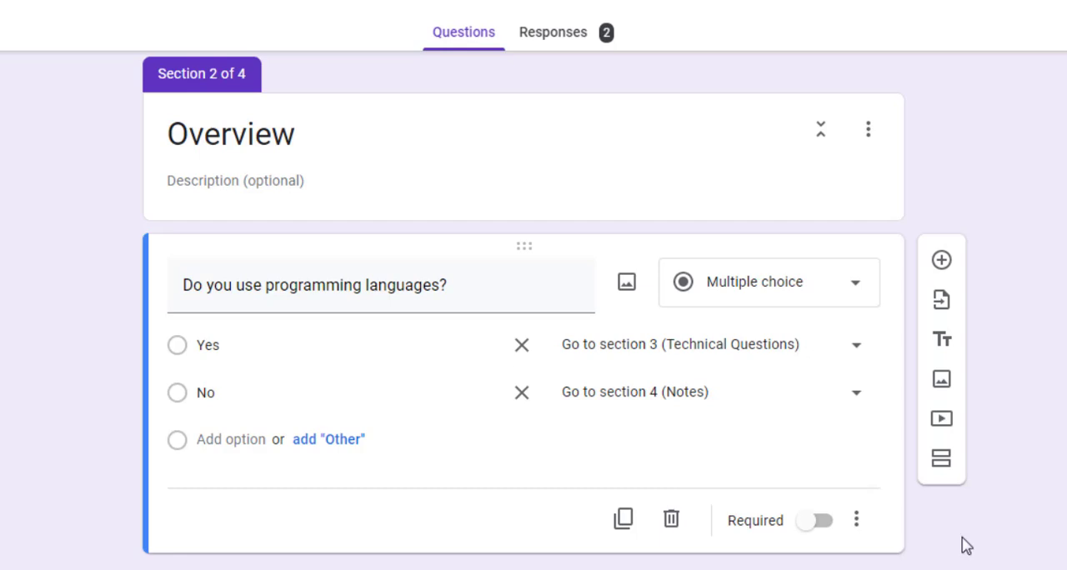
pyautogui.click(823, 523)
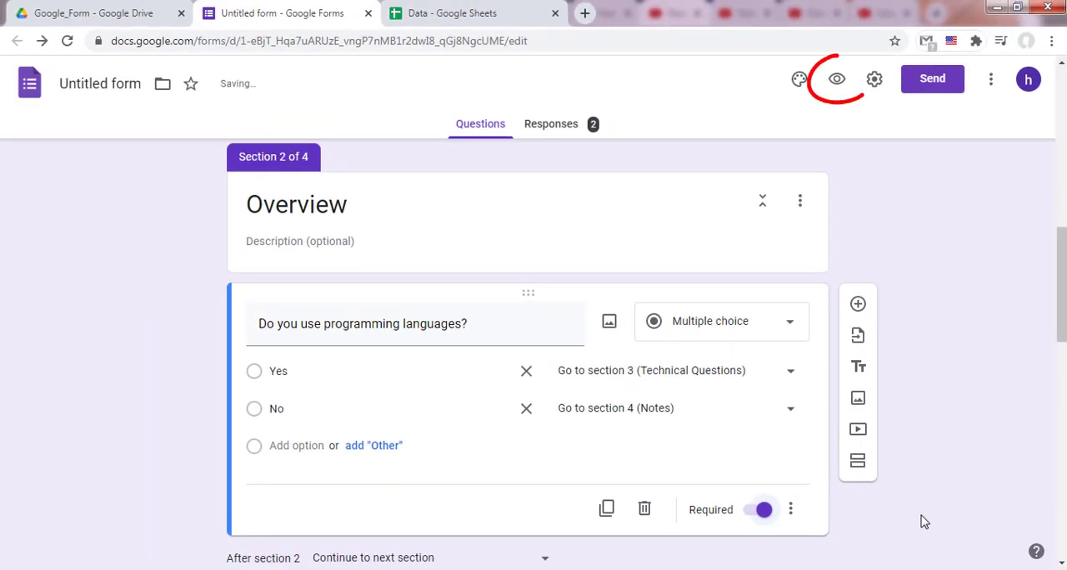
# Step: Preview the form, fill in the respondent's email address, name and phone number, and continue to the Overview section
pyautogui.click(837, 83)
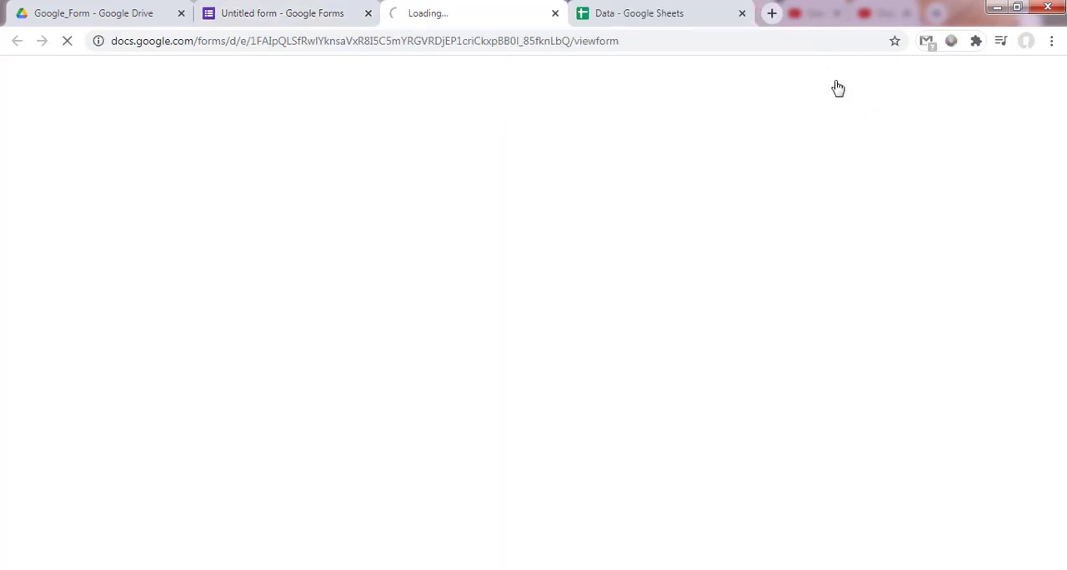
pyautogui.click(326, 383)
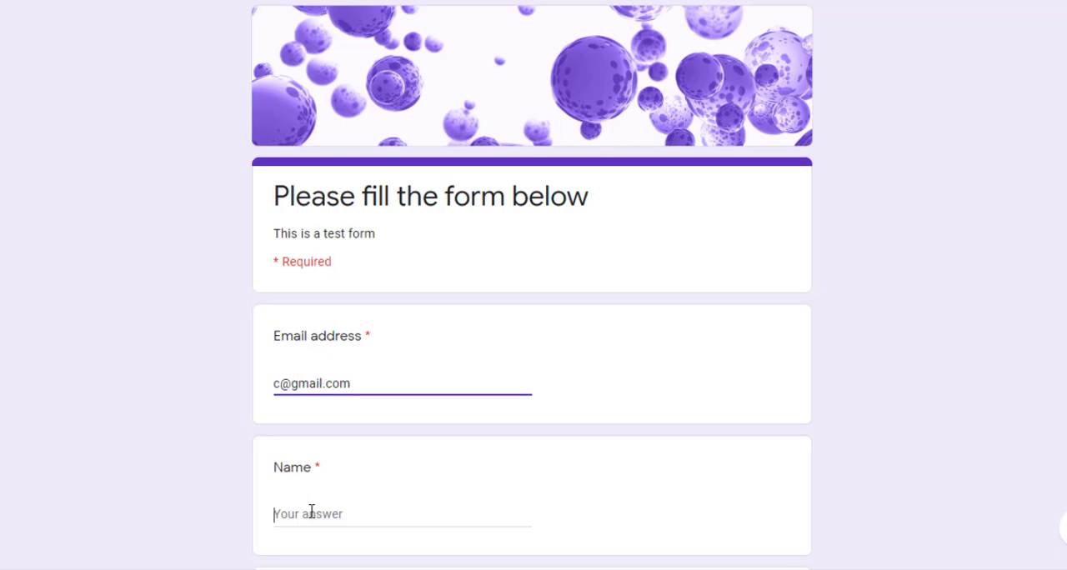
pyautogui.scroll(-3, 311, 512)
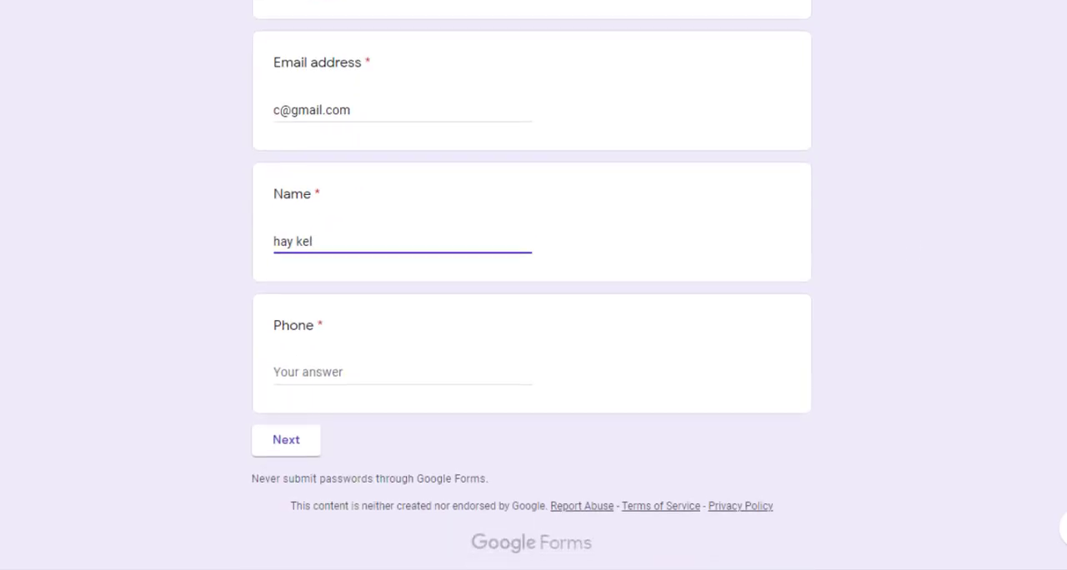
pyautogui.click(304, 371)
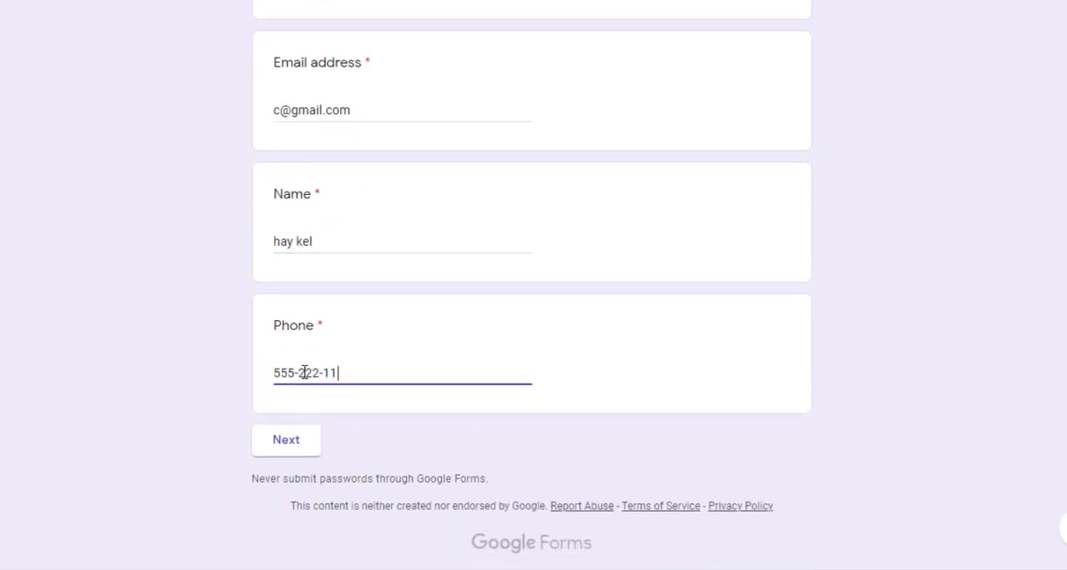
pyautogui.click(305, 441)
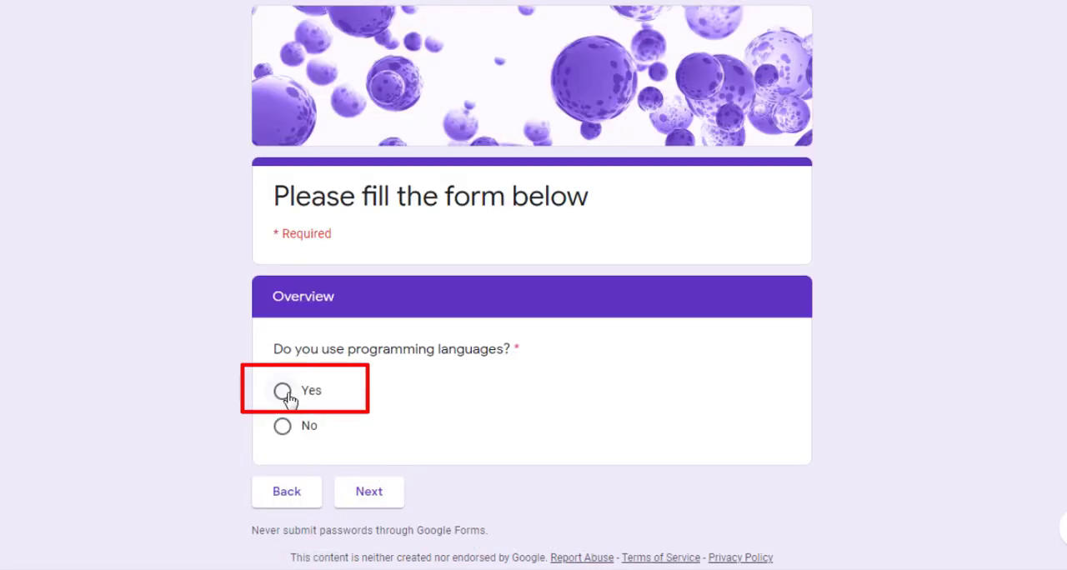
# Step: Test the Yes answer in Overview, examine the section it leads to, and return to Overview
pyautogui.click(391, 494)
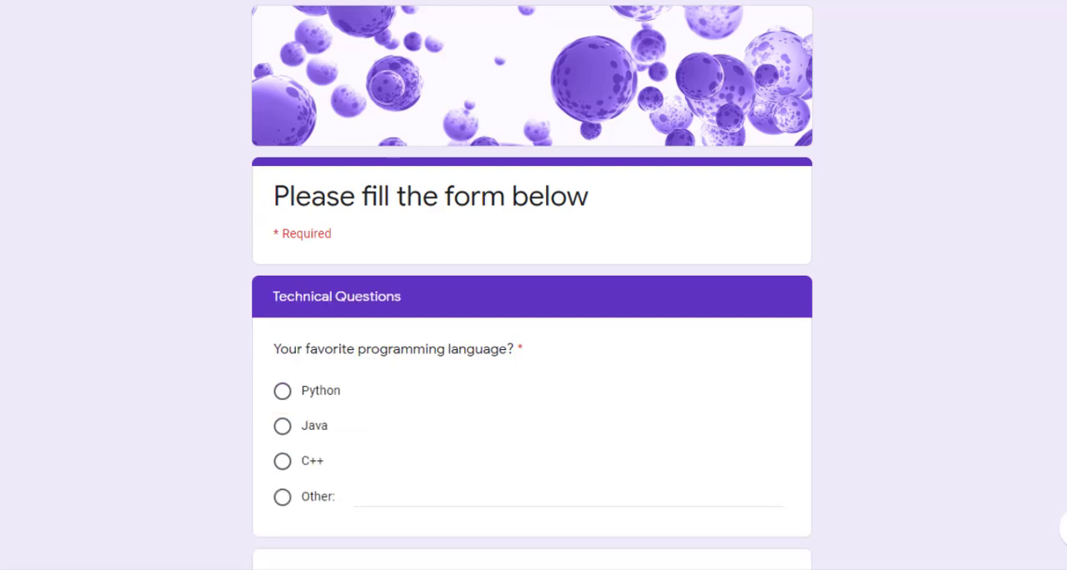
pyautogui.scroll(-4, 533, 334)
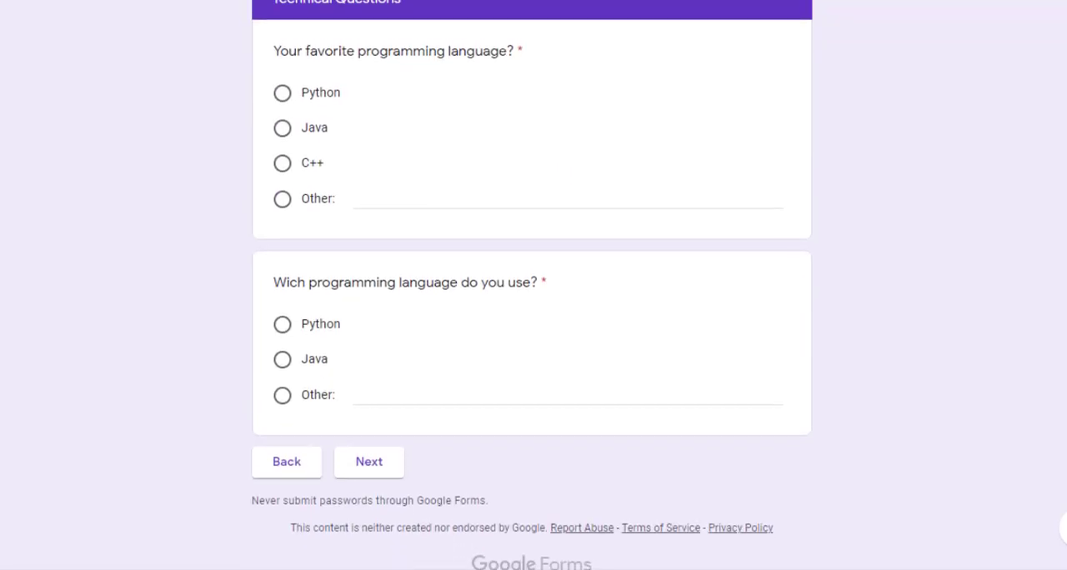
pyautogui.click(282, 477)
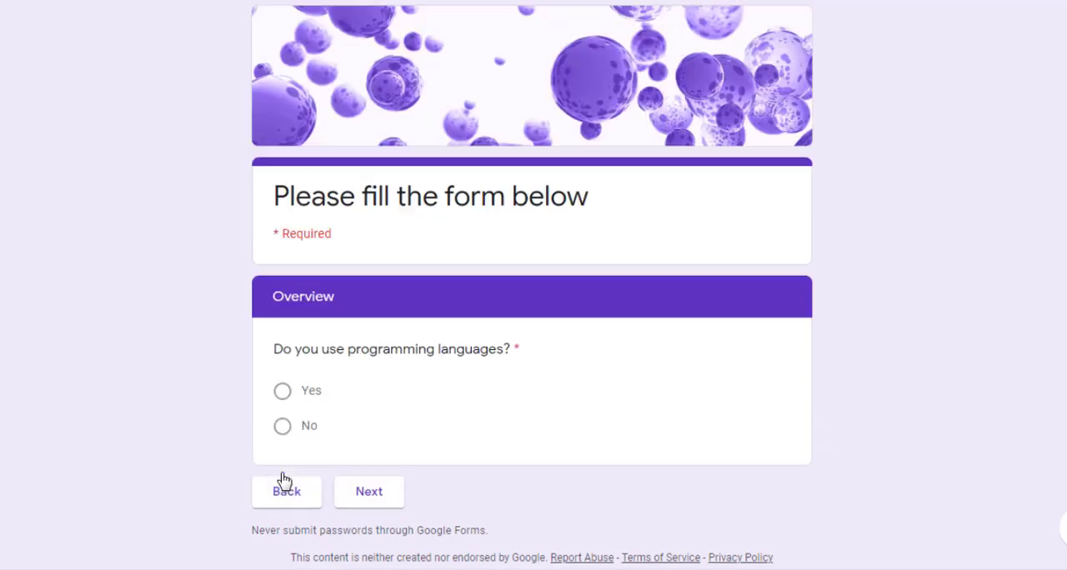
# Step: Answer No to "Do you use programming languages?" and continue to the following section
pyautogui.click(301, 431)
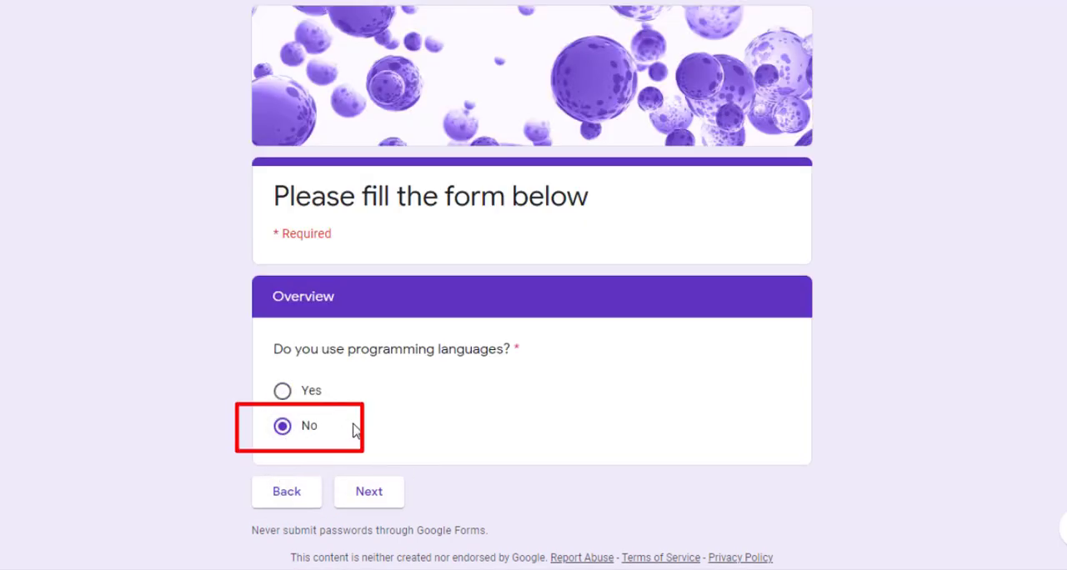
pyautogui.click(379, 499)
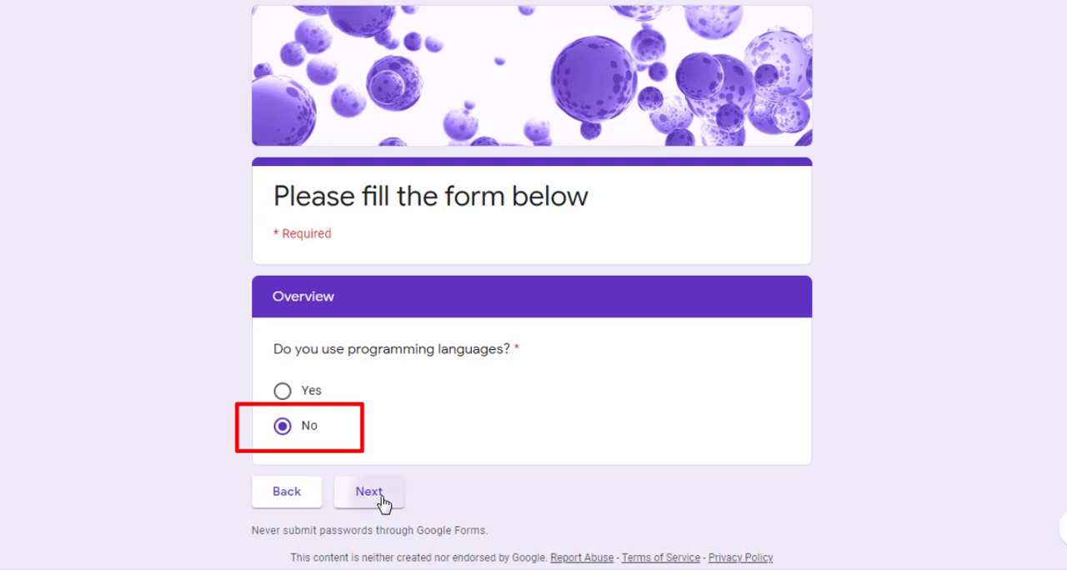